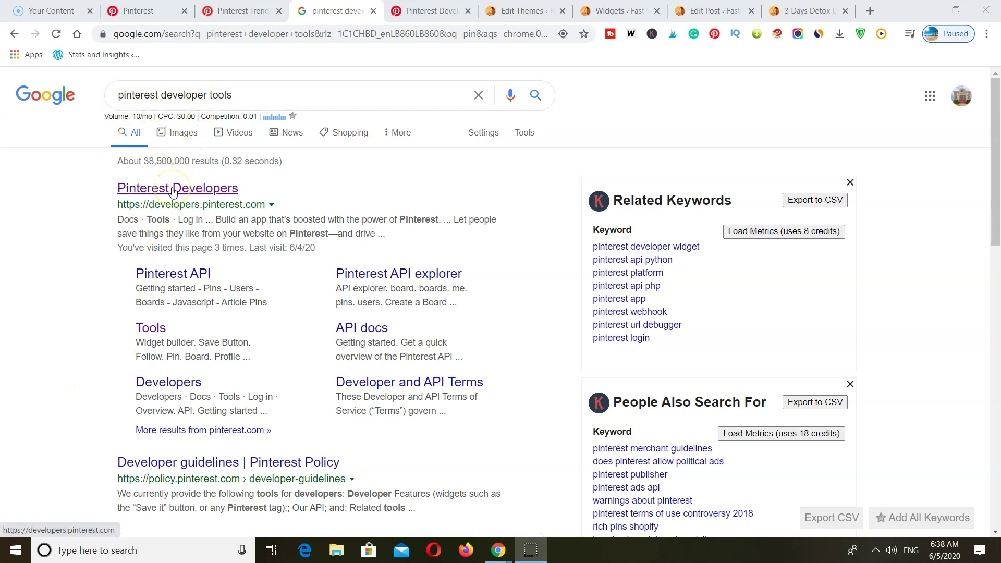
Open the Blog Planner board from the boards of the Pinterest profile
{"action": "left_click", "coordinate": [419, 14]}
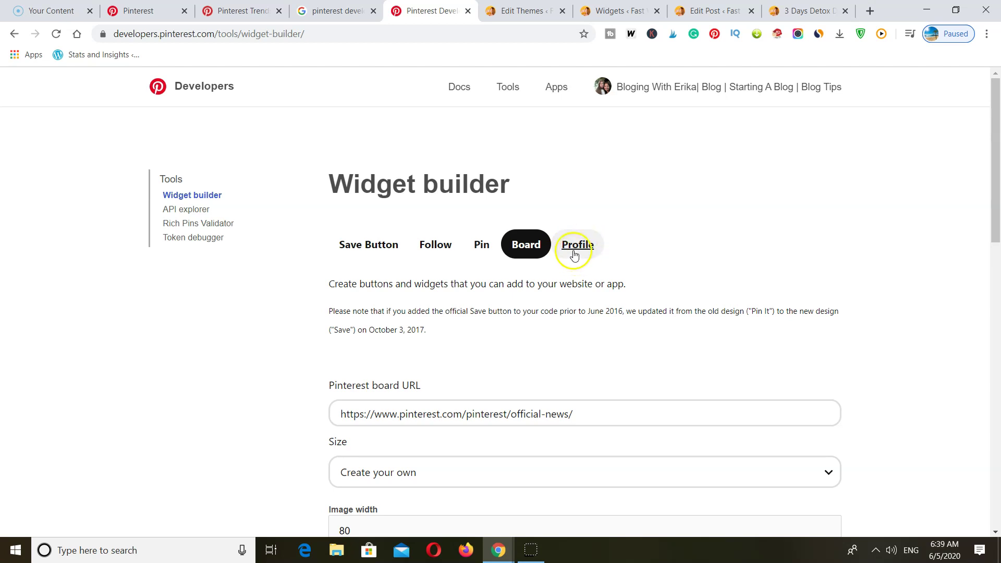
{"action": "scroll", "coordinate": [556, 290], "scroll_direction": "down", "scroll_amount": 1}
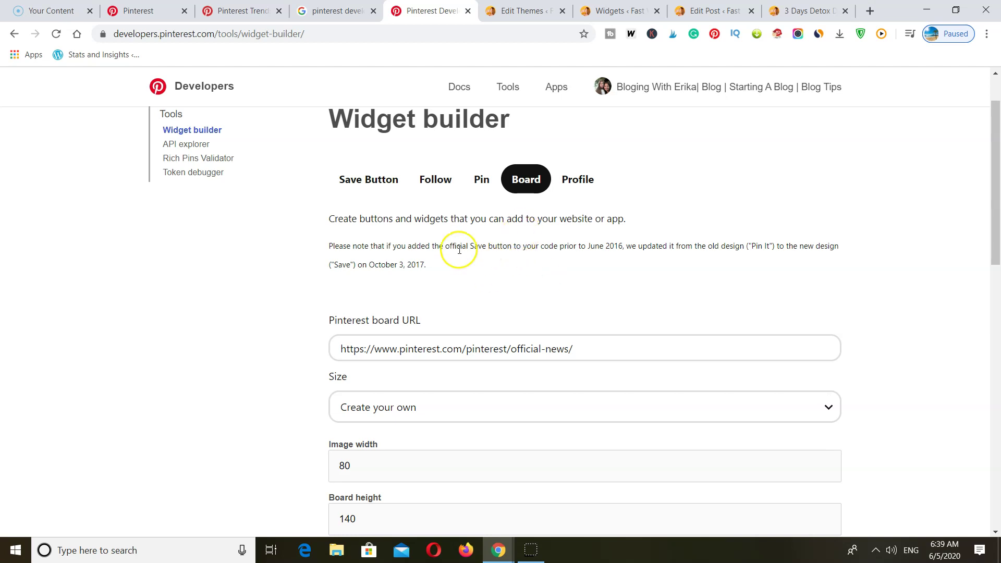
{"action": "left_click", "coordinate": [135, 11]}
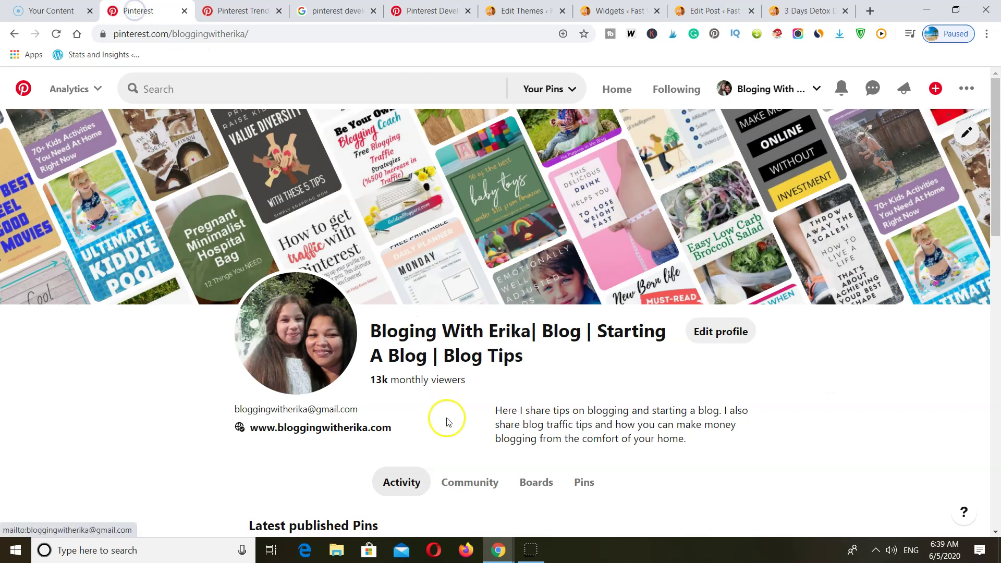
{"action": "scroll", "coordinate": [447, 420], "scroll_direction": "down", "scroll_amount": 9}
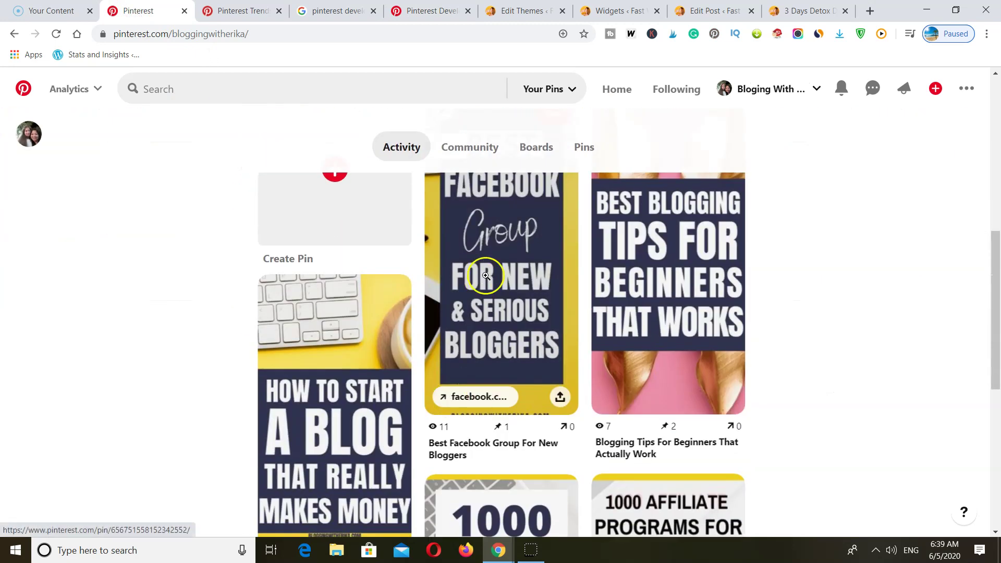
{"action": "left_click", "coordinate": [536, 147]}
{"action": "scroll", "coordinate": [530, 365], "scroll_direction": "down", "scroll_amount": 8}
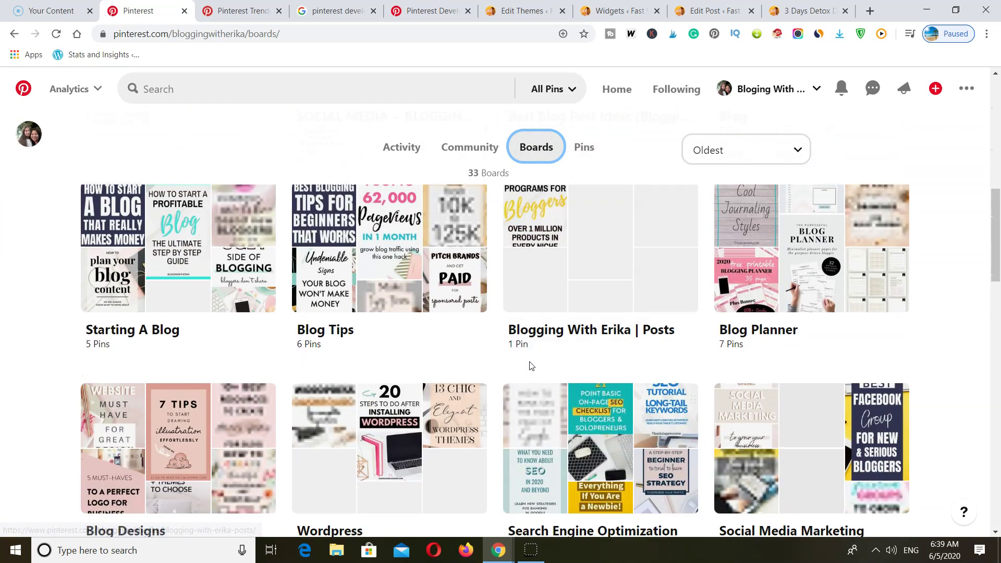
{"action": "scroll", "coordinate": [530, 365], "scroll_direction": "down", "scroll_amount": 1}
{"action": "scroll", "coordinate": [834, 334], "scroll_direction": "up", "scroll_amount": 2}
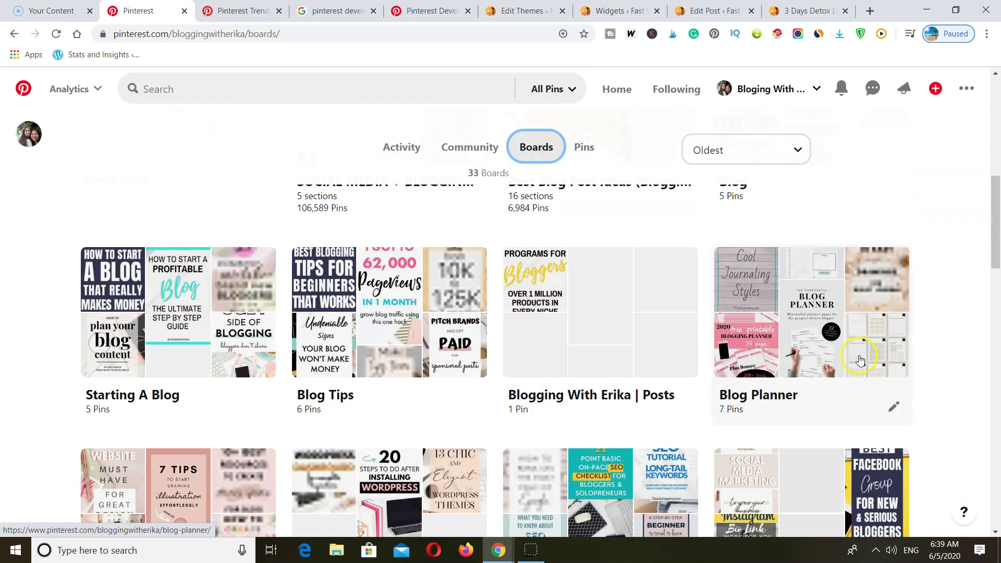
{"action": "left_click", "coordinate": [819, 331]}
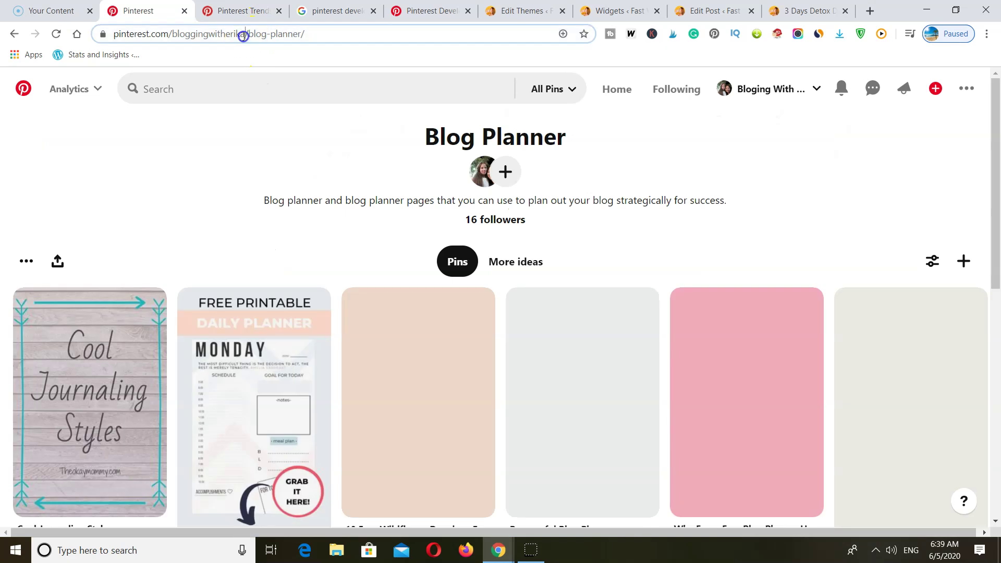
Copy the Blog Planner board's address and use it to replace the Pinterest board URL in the widget builder
{"action": "left_click", "coordinate": [244, 34]}
{"action": "right_click", "coordinate": [245, 35]}
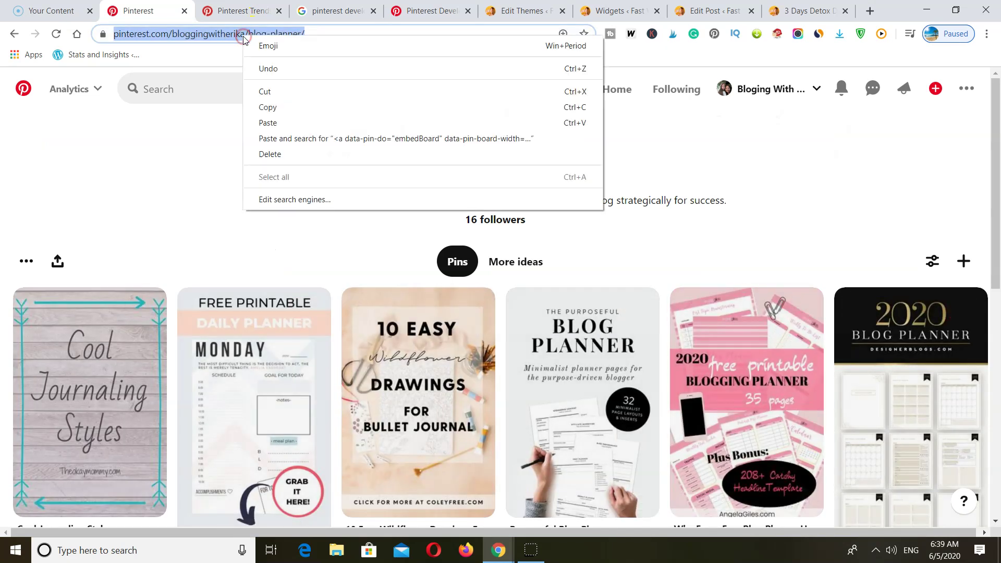
{"action": "left_click", "coordinate": [268, 109]}
{"action": "left_click", "coordinate": [424, 13]}
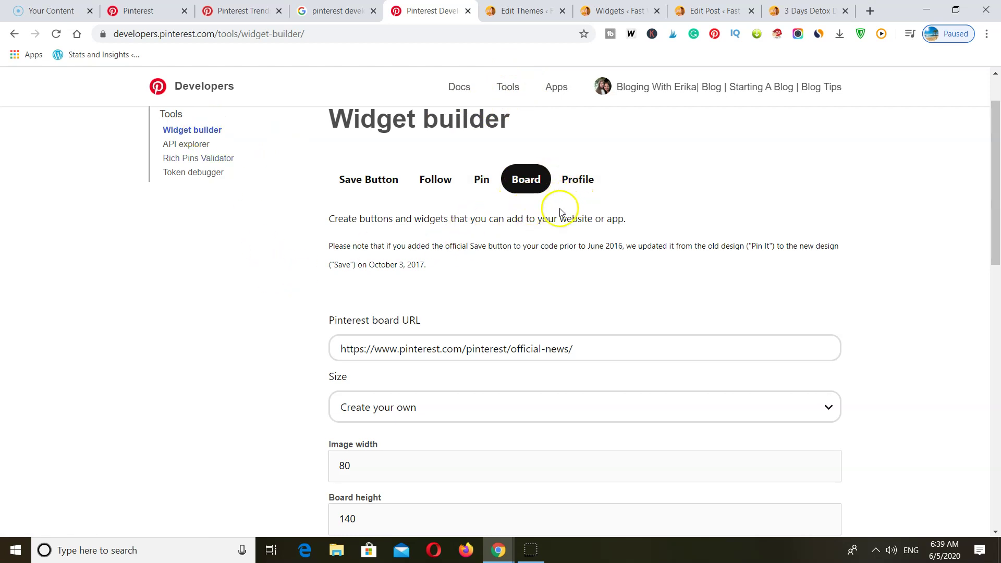
{"action": "scroll", "coordinate": [537, 194], "scroll_direction": "down", "scroll_amount": 1}
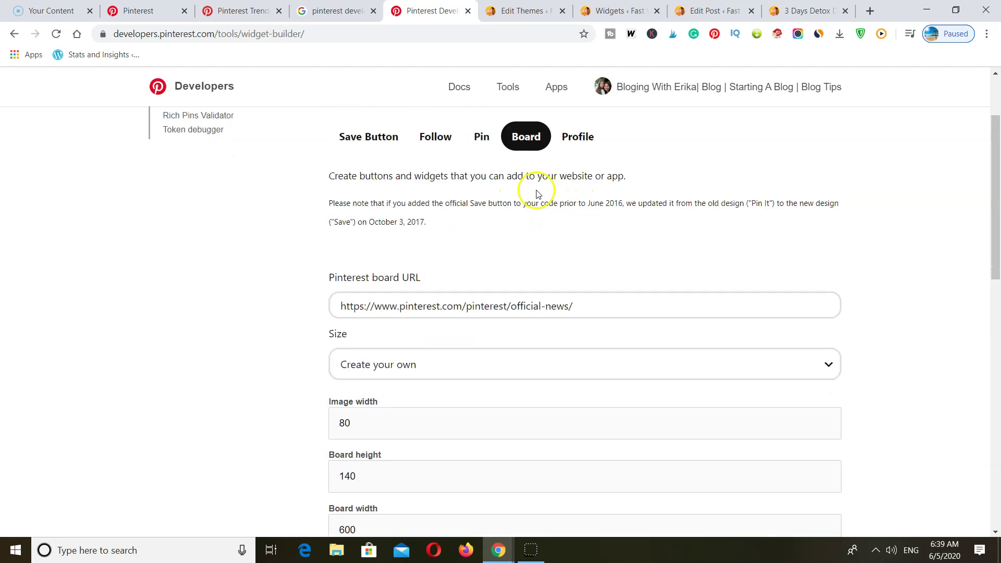
{"action": "scroll", "coordinate": [538, 194], "scroll_direction": "down", "scroll_amount": 2}
{"action": "left_click_drag", "start_coordinate": [594, 220], "coordinate": [297, 249]}
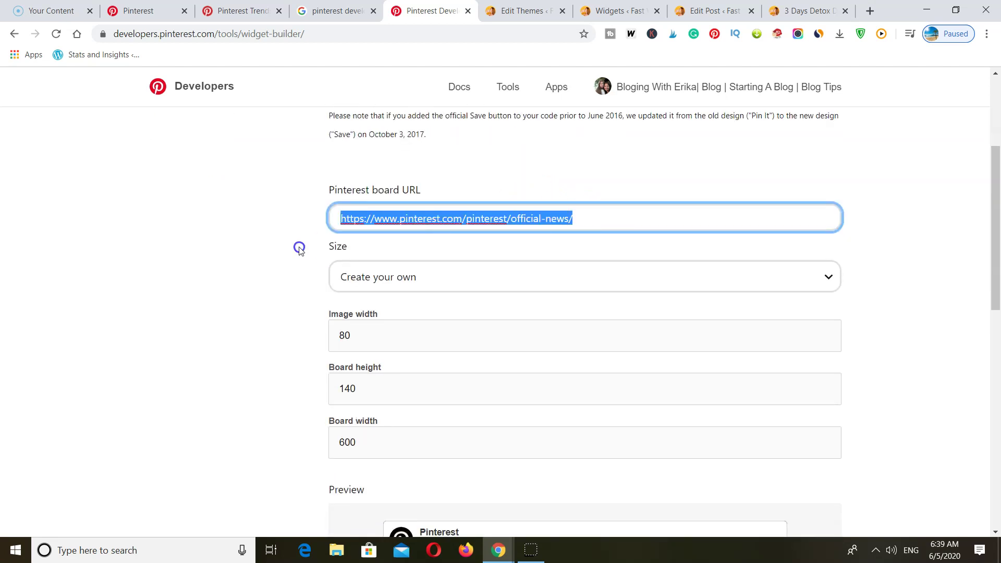
{"action": "right_click", "coordinate": [375, 215]}
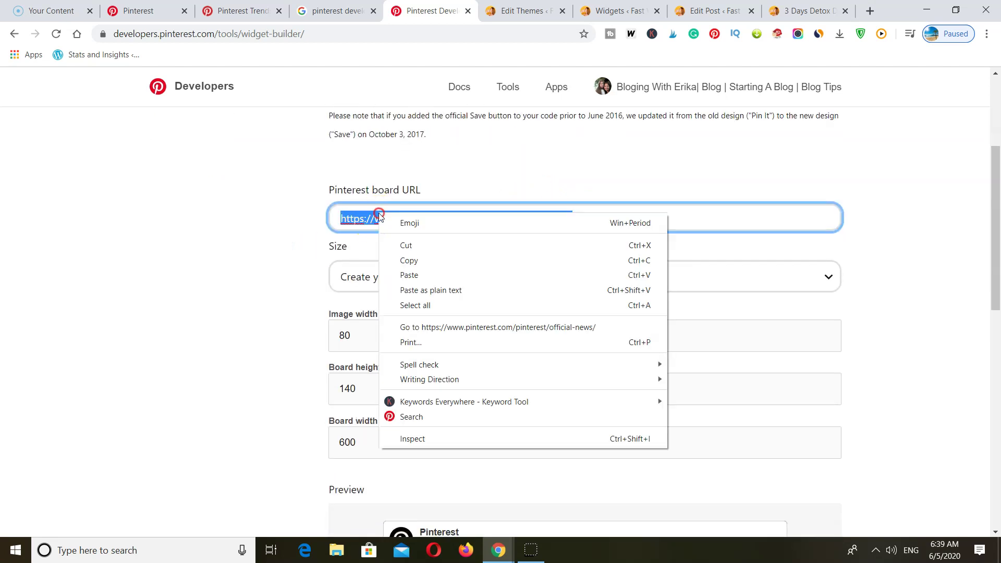
{"action": "left_click", "coordinate": [412, 275]}
{"action": "left_click", "coordinate": [17, 547]}
{"action": "scroll", "coordinate": [647, 270], "scroll_direction": "down", "scroll_amount": 2}
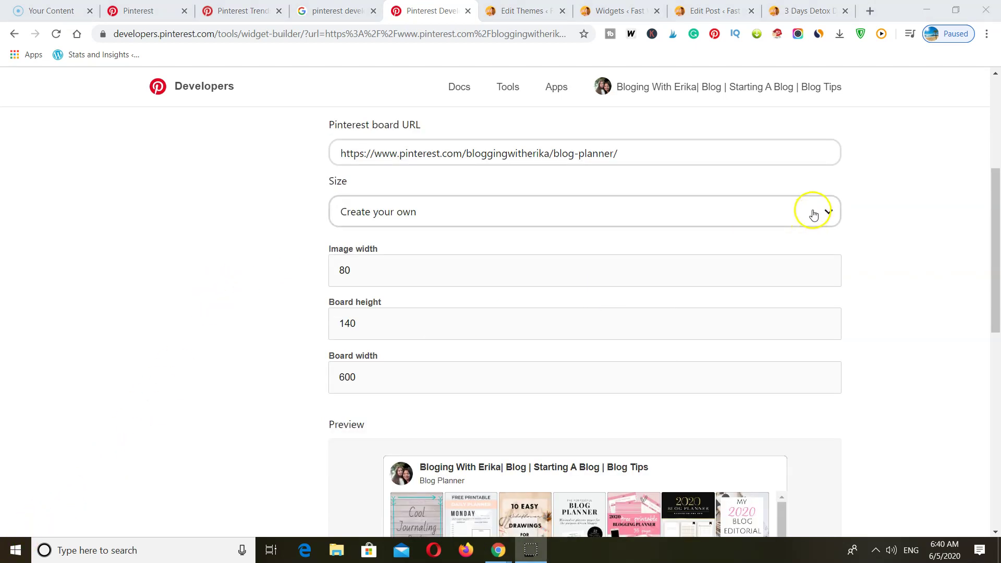
Examine the board widget's size options, the image width, board height and board width values, and the preview
{"action": "left_click", "coordinate": [810, 219]}
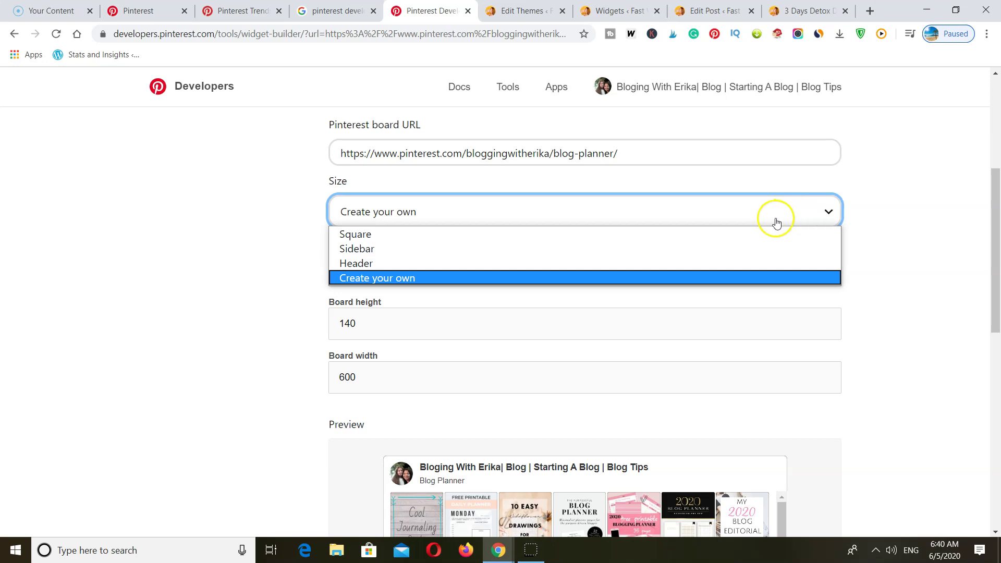
{"action": "left_click", "coordinate": [872, 219]}
{"action": "scroll", "coordinate": [866, 255], "scroll_direction": "down", "scroll_amount": 3}
{"action": "scroll", "coordinate": [864, 255], "scroll_direction": "down", "scroll_amount": 2}
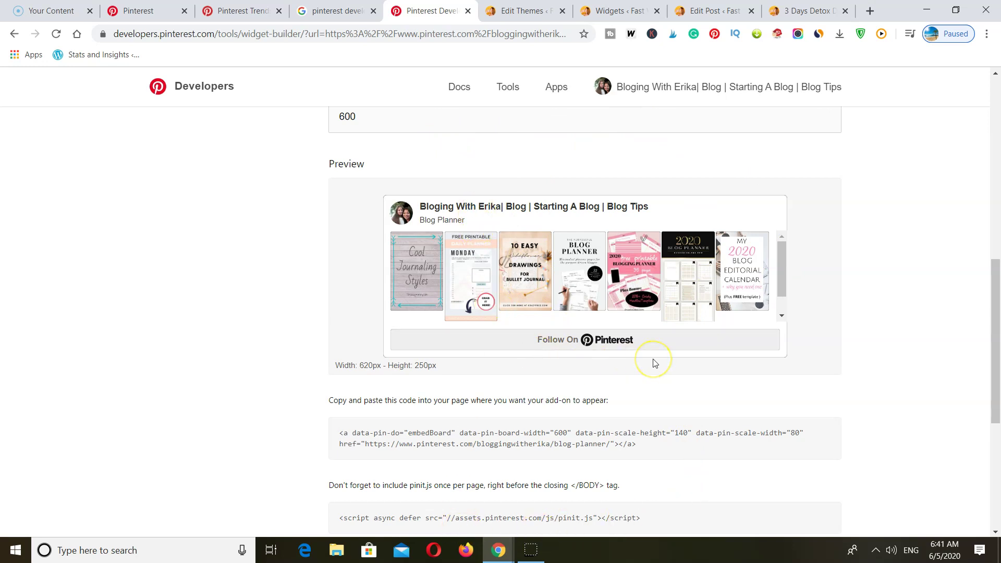
{"action": "scroll", "coordinate": [655, 363], "scroll_direction": "up", "scroll_amount": 2}
{"action": "scroll", "coordinate": [655, 364], "scroll_direction": "down", "scroll_amount": 1}
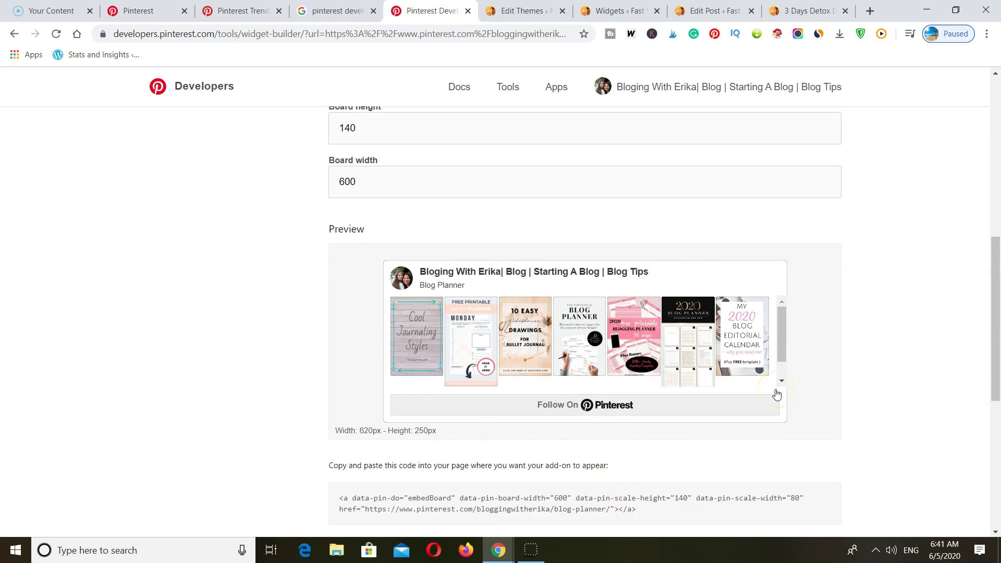
{"action": "scroll", "coordinate": [777, 395], "scroll_direction": "up", "scroll_amount": 3}
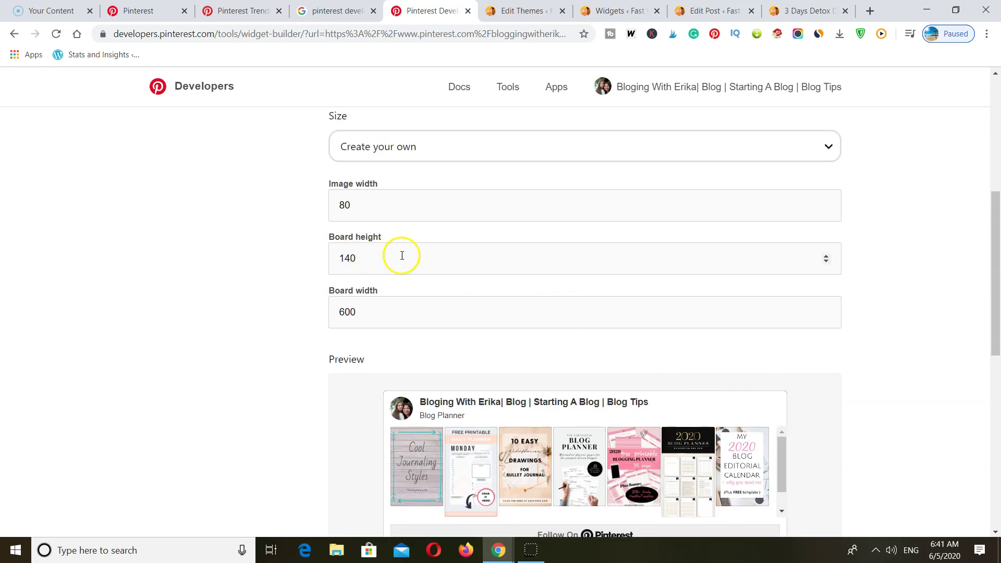
{"action": "left_click", "coordinate": [420, 262]}
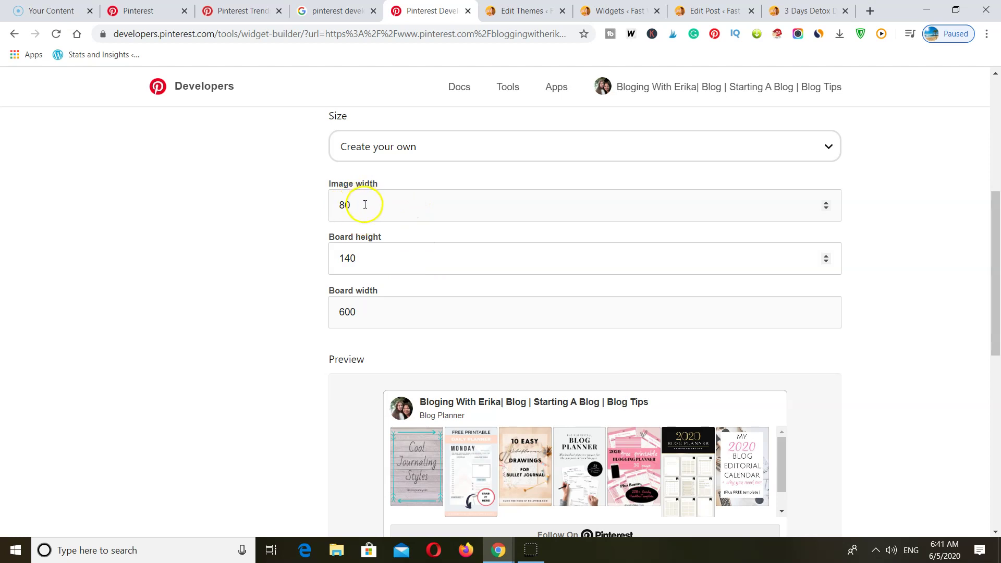
{"action": "scroll", "coordinate": [398, 226], "scroll_direction": "down", "scroll_amount": 1}
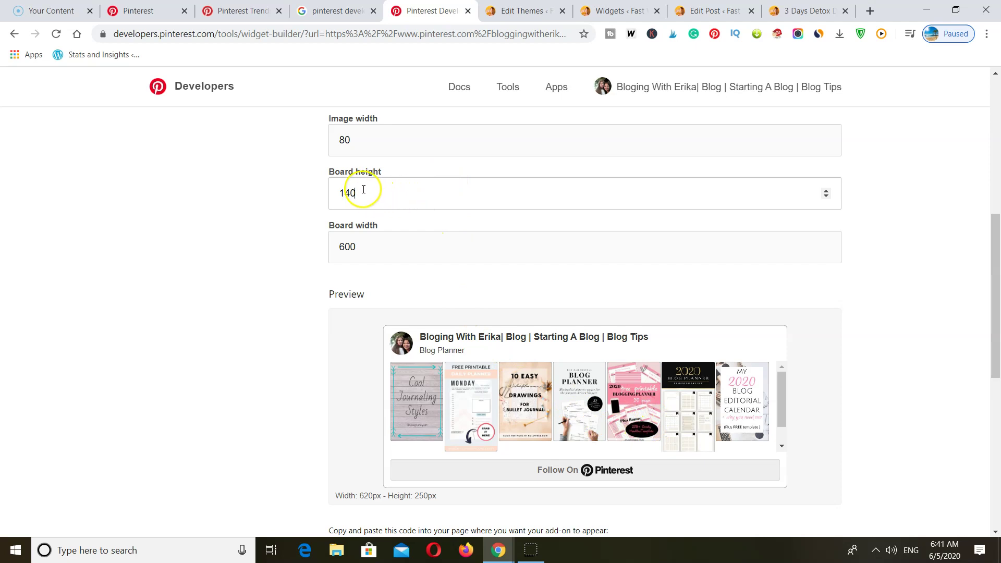
{"action": "scroll", "coordinate": [364, 192], "scroll_direction": "down", "scroll_amount": 1}
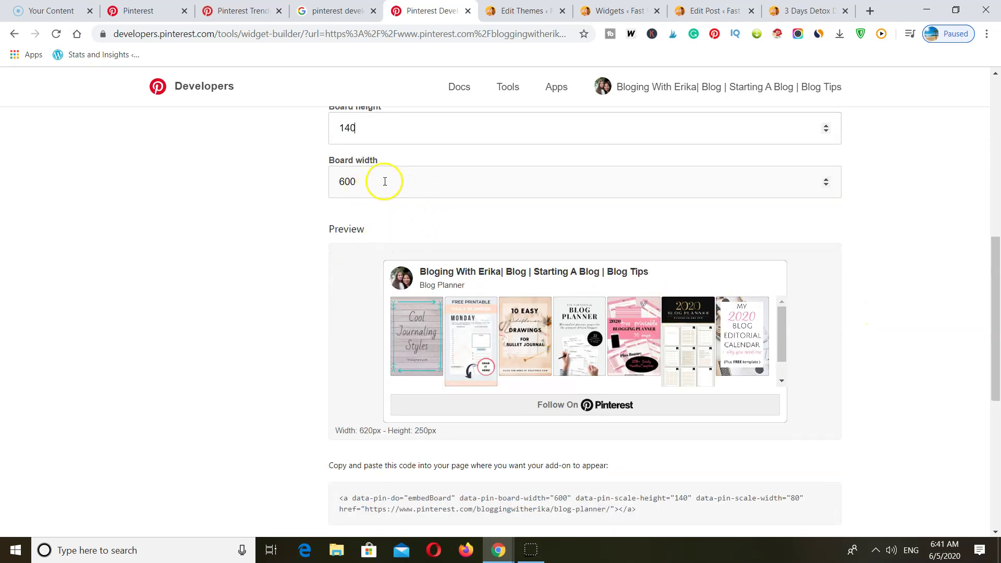
{"action": "scroll", "coordinate": [360, 178], "scroll_direction": "down", "scroll_amount": 3}
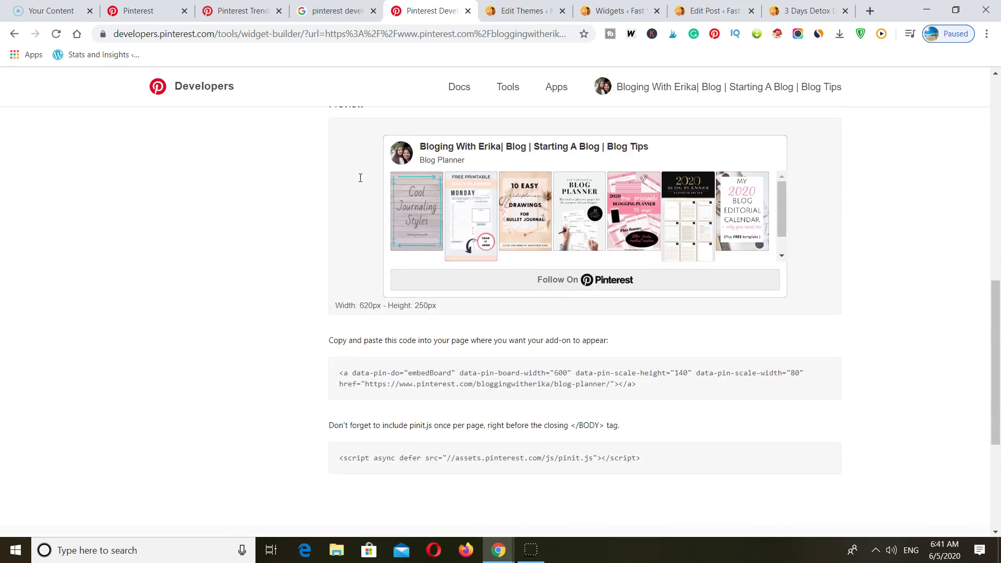
Copy the pinit.js script line from the widget builder's generated code
{"action": "left_click", "coordinate": [545, 198]}
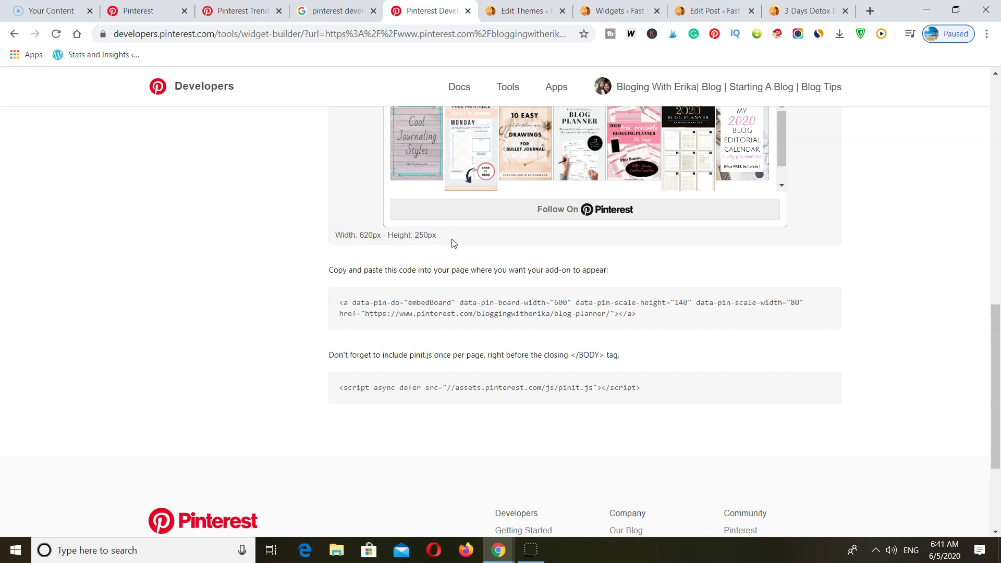
{"action": "scroll", "coordinate": [452, 242], "scroll_direction": "down", "scroll_amount": 1}
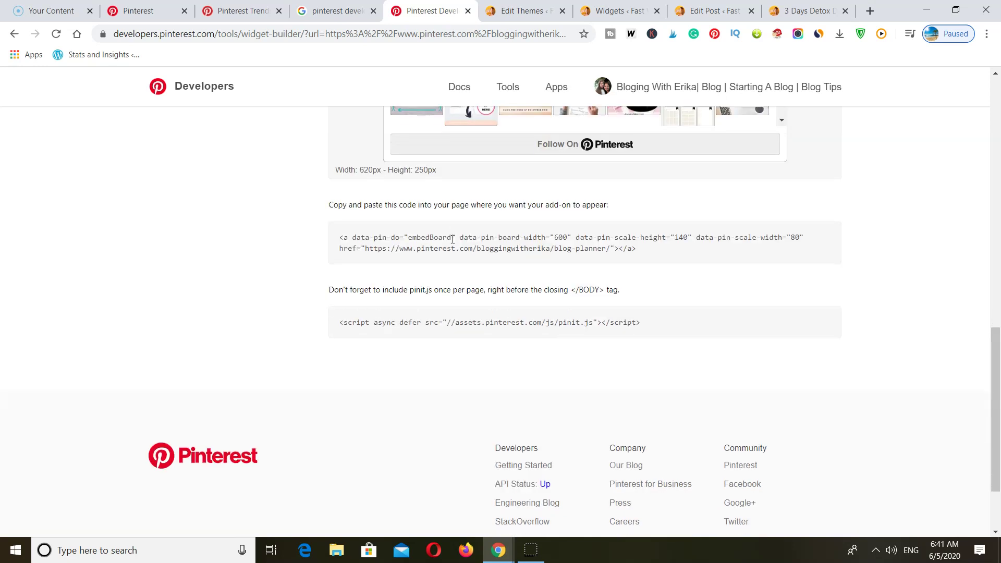
{"action": "scroll", "coordinate": [452, 239], "scroll_direction": "down", "scroll_amount": 2}
{"action": "left_click", "coordinate": [487, 221]}
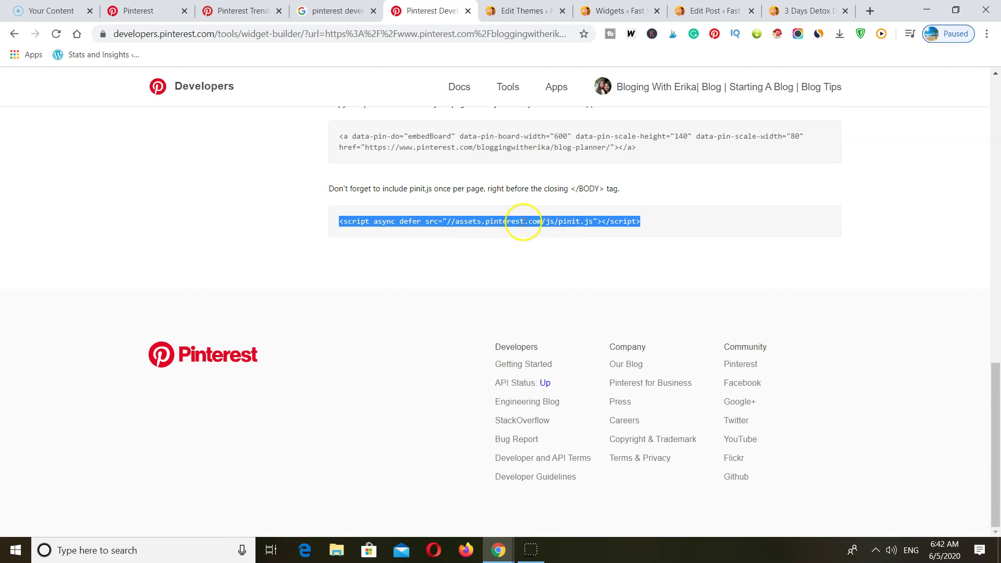
{"action": "right_click", "coordinate": [524, 224]}
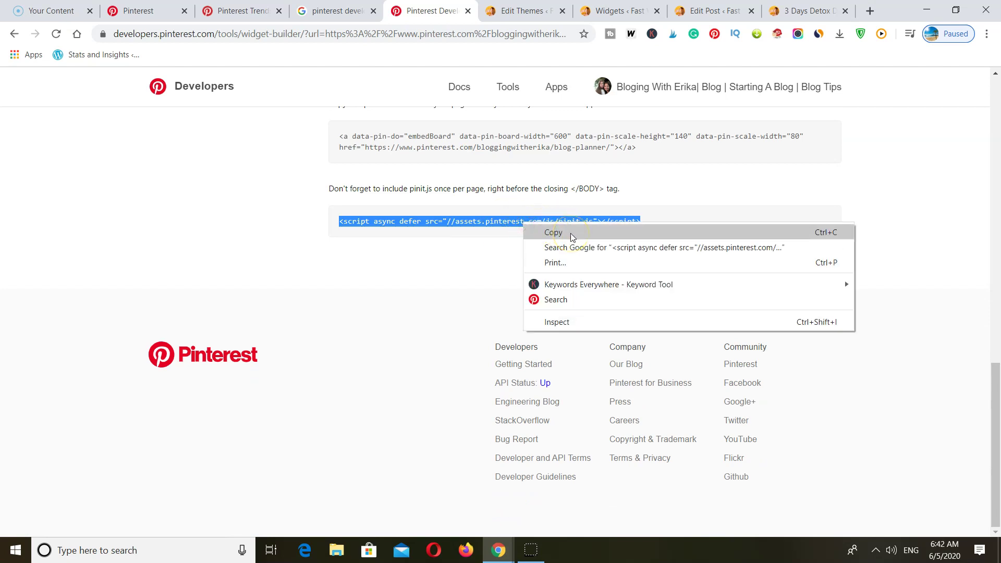
{"action": "left_click", "coordinate": [572, 233]}
Paste the pinit.js script on the empty line just before the closing body tag in the Theme Footer (footer.php), update the file and reload the page
{"action": "left_click", "coordinate": [514, 11]}
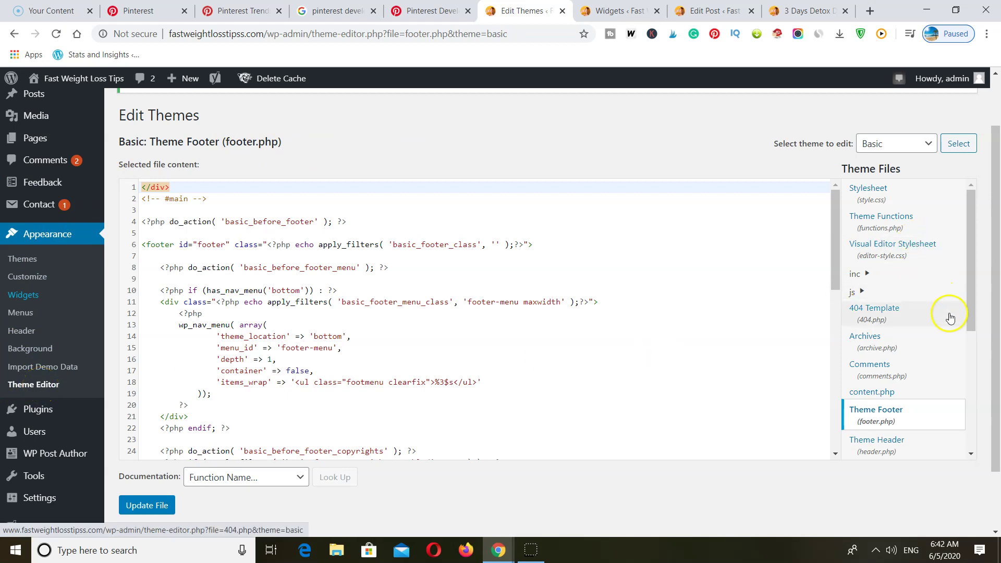
{"action": "left_click_drag", "start_coordinate": [976, 269], "coordinate": [976, 352]}
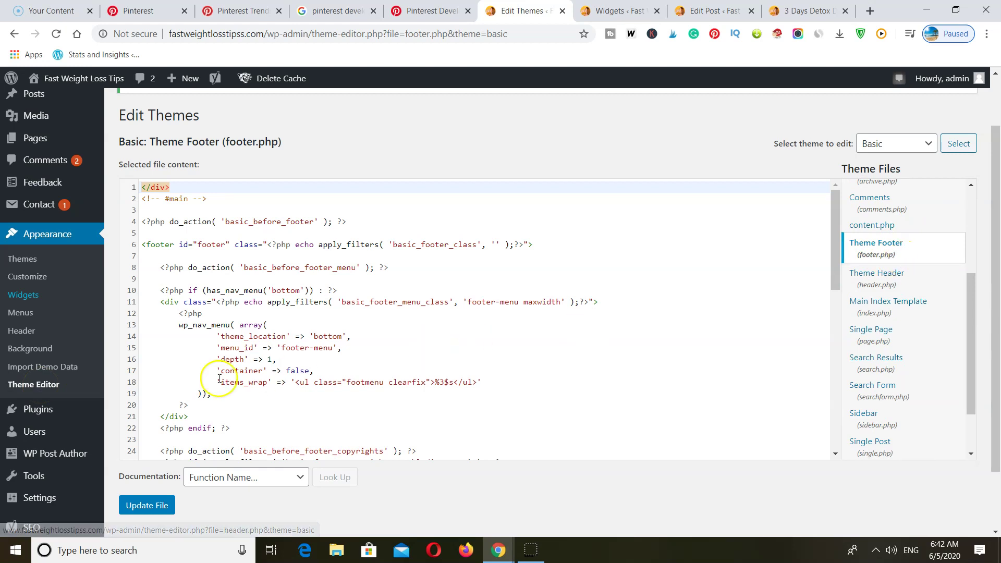
{"action": "scroll", "coordinate": [371, 312], "scroll_direction": "down", "scroll_amount": 8}
{"action": "scroll", "coordinate": [376, 314], "scroll_direction": "down", "scroll_amount": 1}
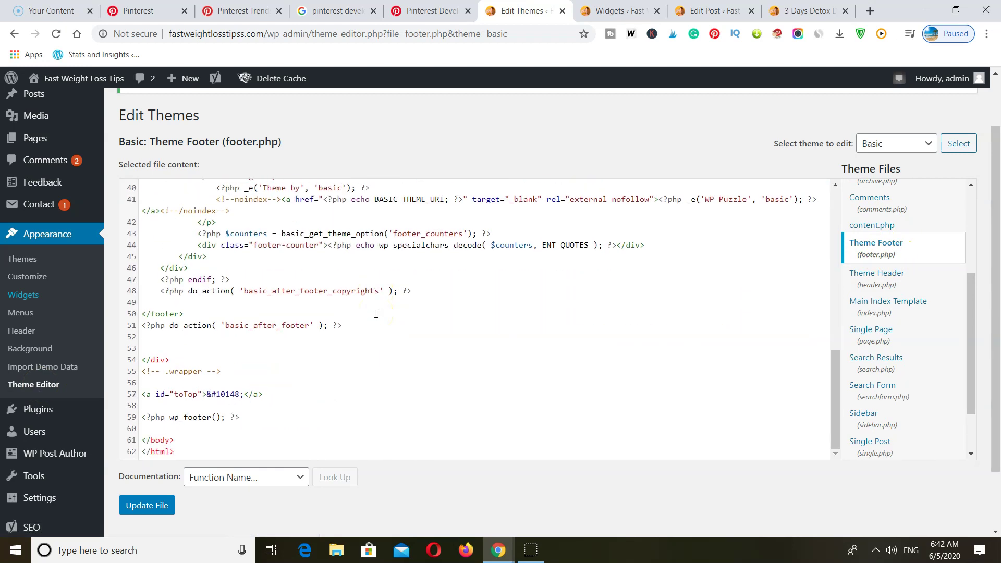
{"action": "left_click", "coordinate": [150, 430]}
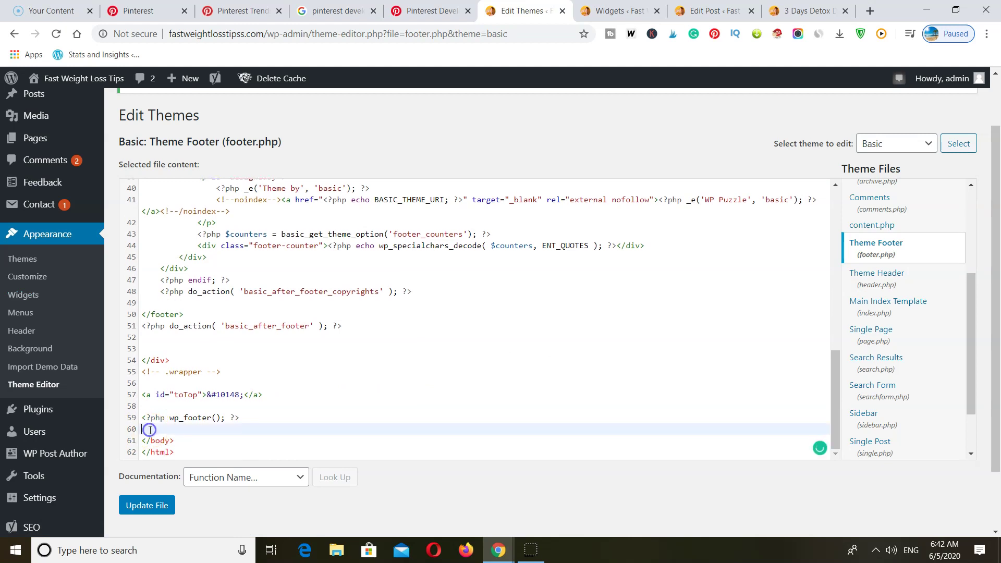
{"action": "right_click", "coordinate": [151, 430]}
{"action": "left_click", "coordinate": [180, 294]}
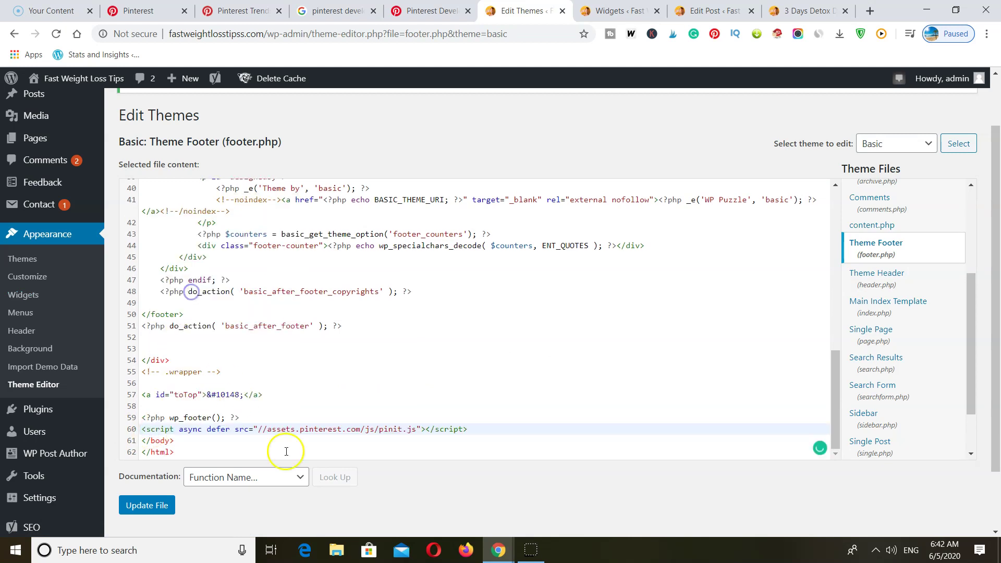
{"action": "left_click", "coordinate": [156, 510]}
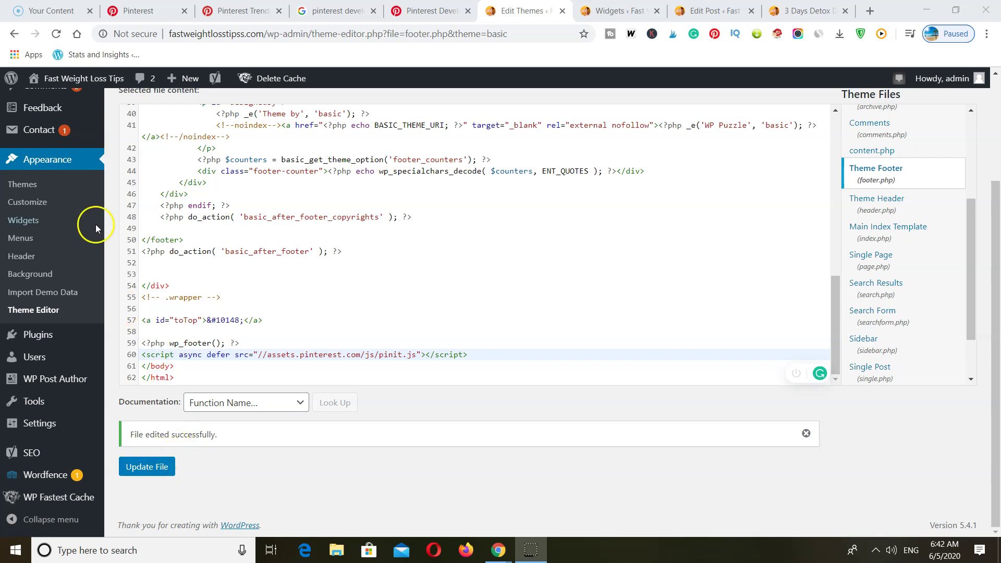
{"action": "left_click", "coordinate": [55, 32]}
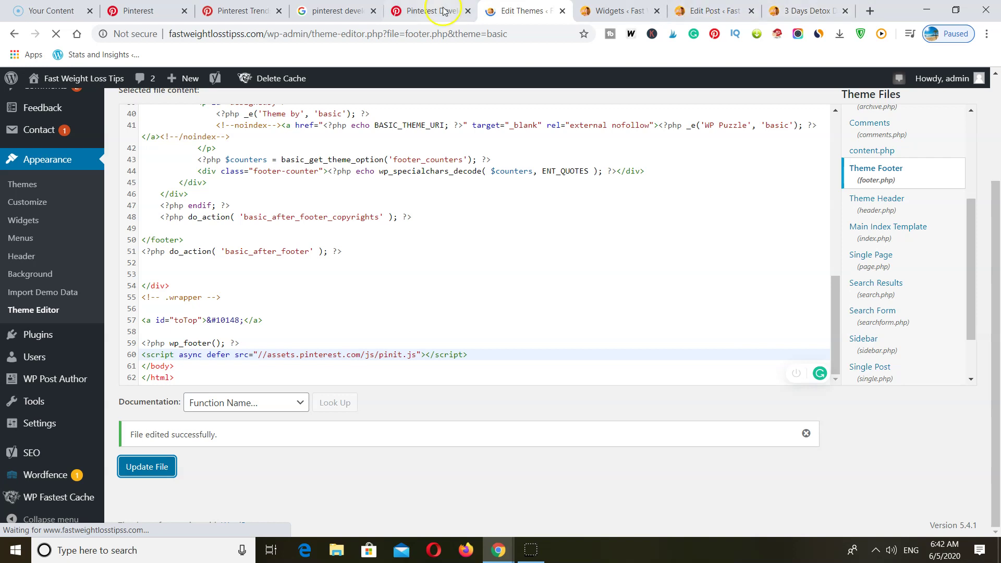
Copy the embedBoard code for the Blog Planner board from the Pinterest widget builder
{"action": "left_click", "coordinate": [423, 12]}
{"action": "scroll", "coordinate": [546, 250], "scroll_direction": "up", "scroll_amount": 3}
{"action": "left_click", "coordinate": [516, 273]}
{"action": "right_click", "coordinate": [515, 273]}
{"action": "left_click", "coordinate": [562, 286]}
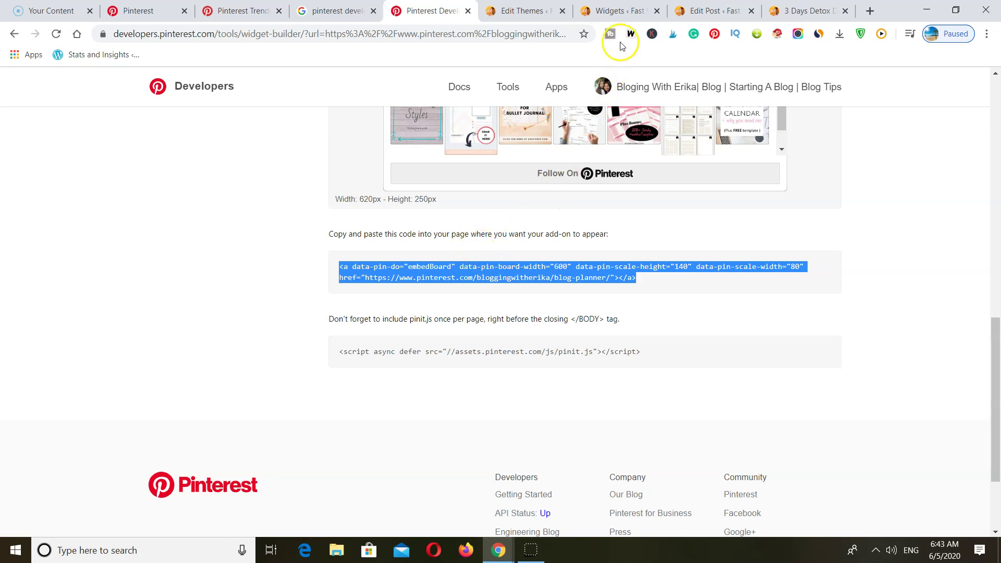
Paste the embedBoard code into the detox diet post's HTML source, on the empty line below the paragraph starting "This cleanses, in particular"
{"action": "left_click", "coordinate": [712, 13]}
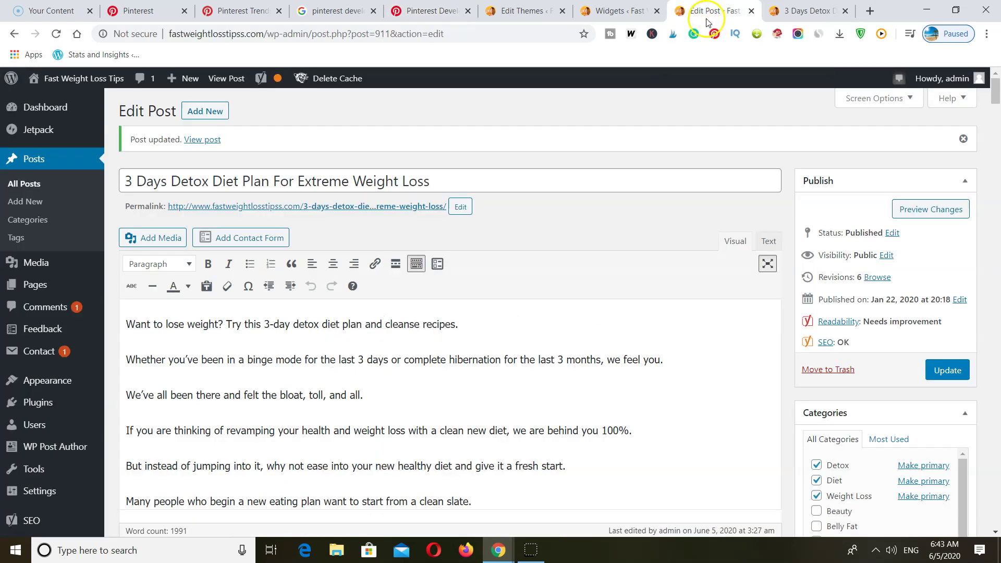
{"action": "scroll", "coordinate": [578, 322], "scroll_direction": "down", "scroll_amount": 7}
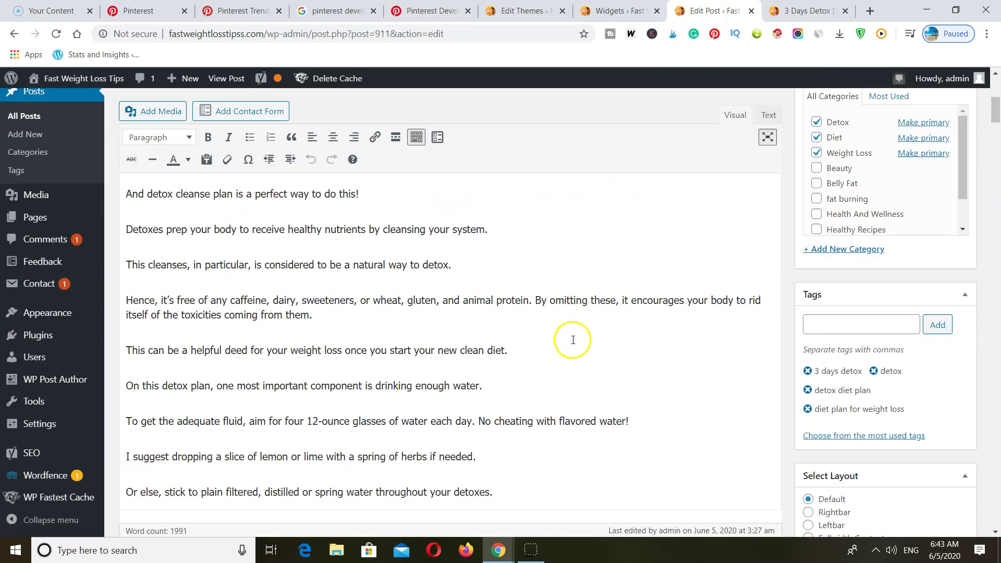
{"action": "scroll", "coordinate": [543, 387], "scroll_direction": "up", "scroll_amount": 4}
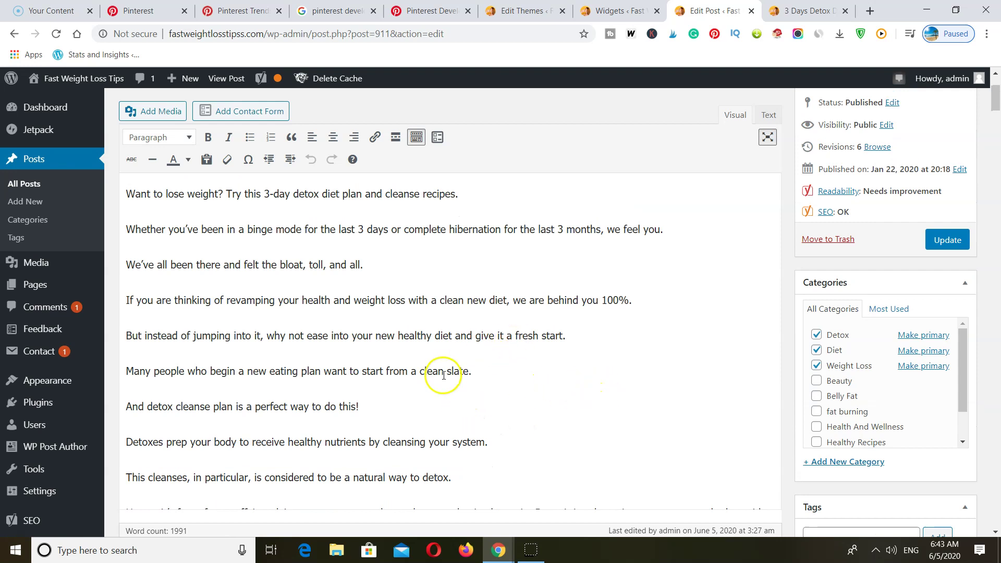
{"action": "scroll", "coordinate": [757, 295], "scroll_direction": "up", "scroll_amount": 3}
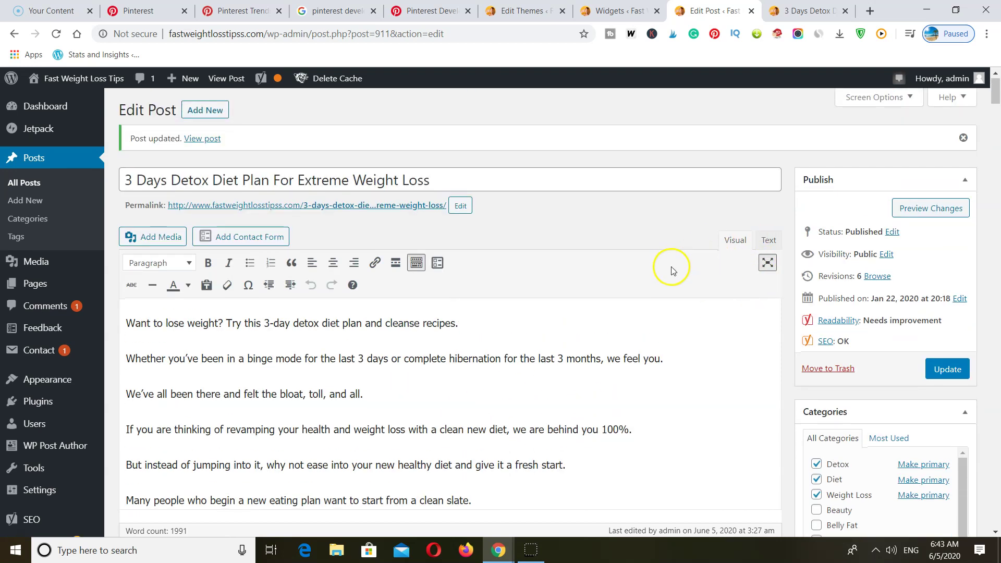
{"action": "scroll", "coordinate": [671, 264], "scroll_direction": "down", "scroll_amount": 1}
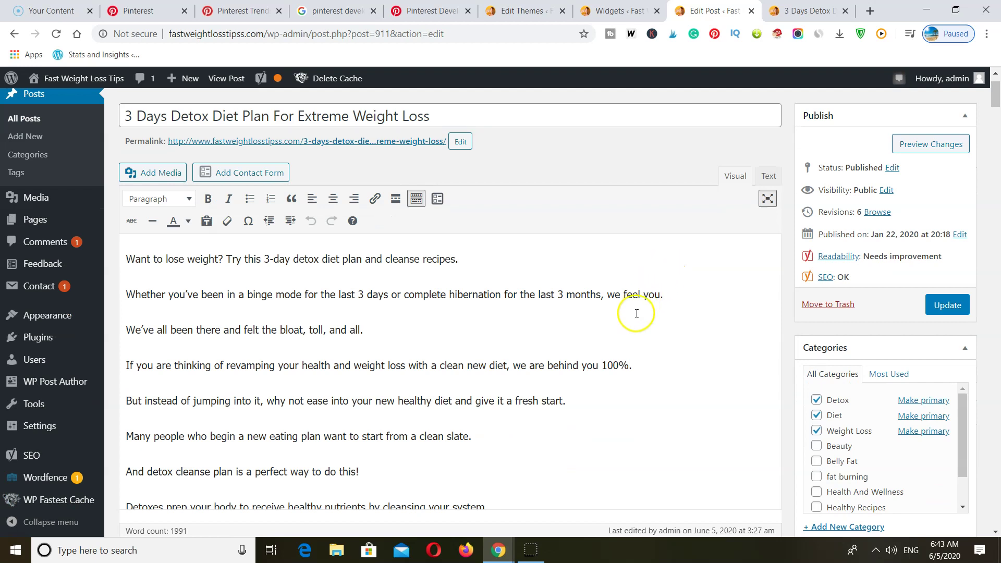
{"action": "left_click", "coordinate": [770, 177]}
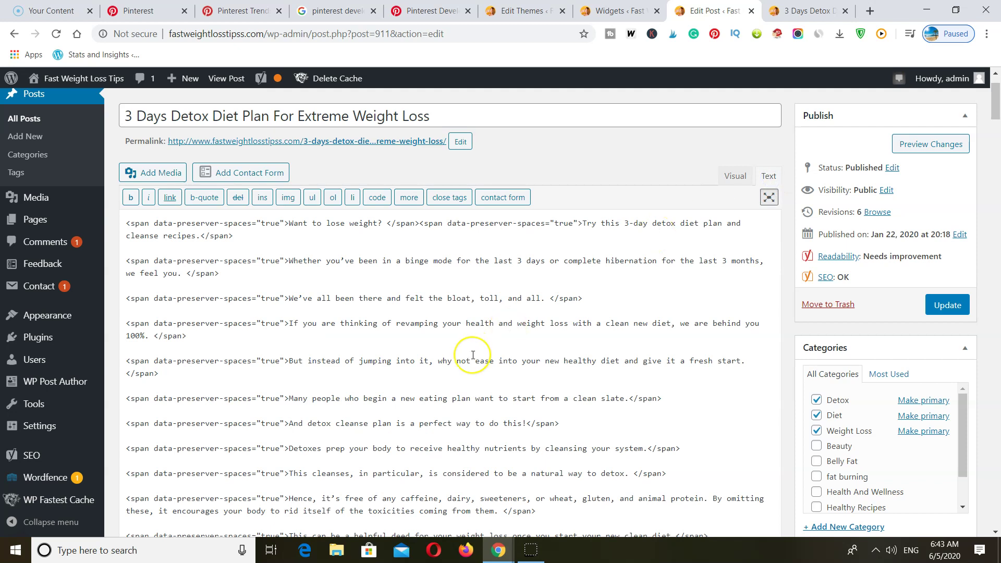
{"action": "scroll", "coordinate": [472, 354], "scroll_direction": "down", "scroll_amount": 2}
{"action": "scroll", "coordinate": [473, 355], "scroll_direction": "down", "scroll_amount": 1}
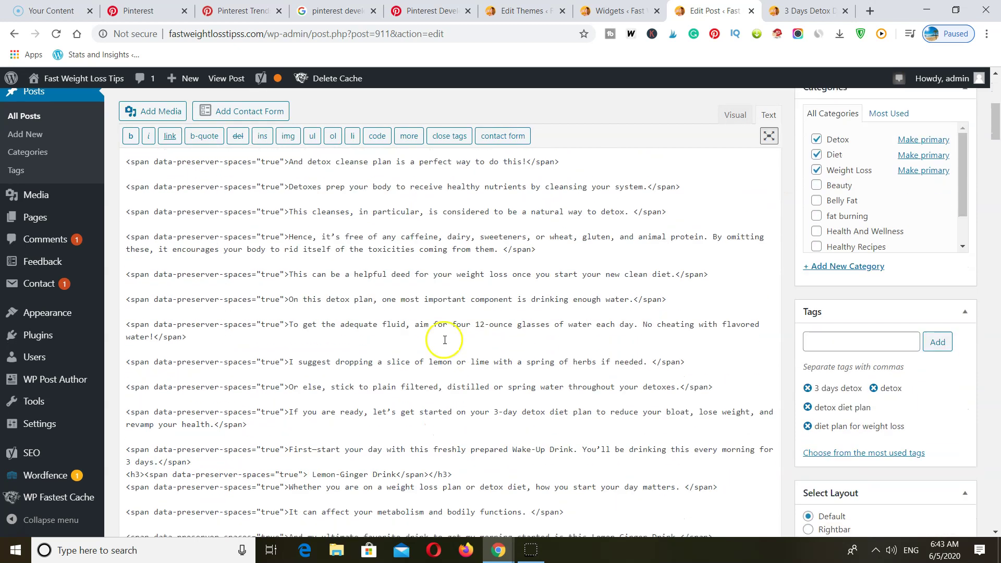
{"action": "right_click", "coordinate": [135, 224]}
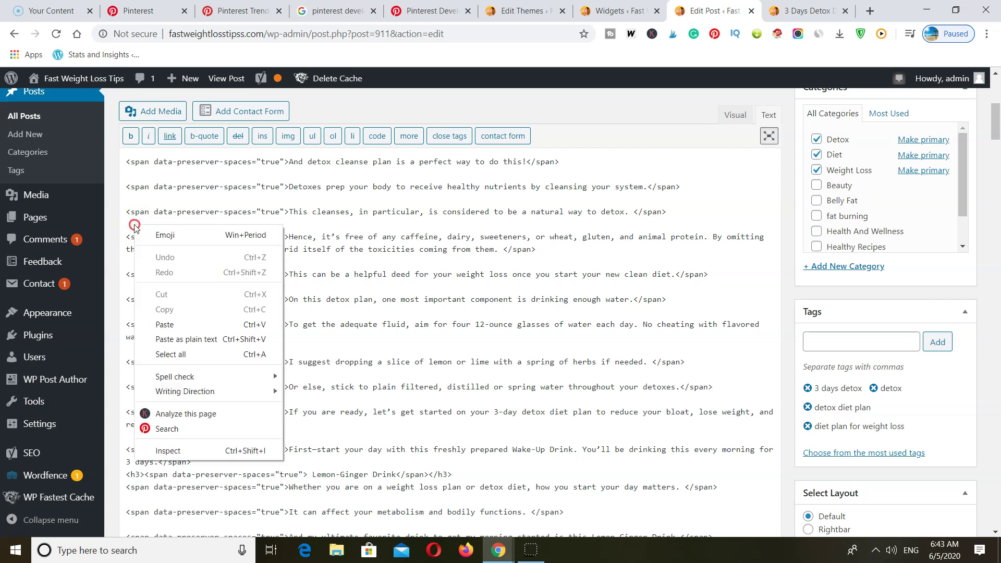
{"action": "left_click", "coordinate": [163, 324]}
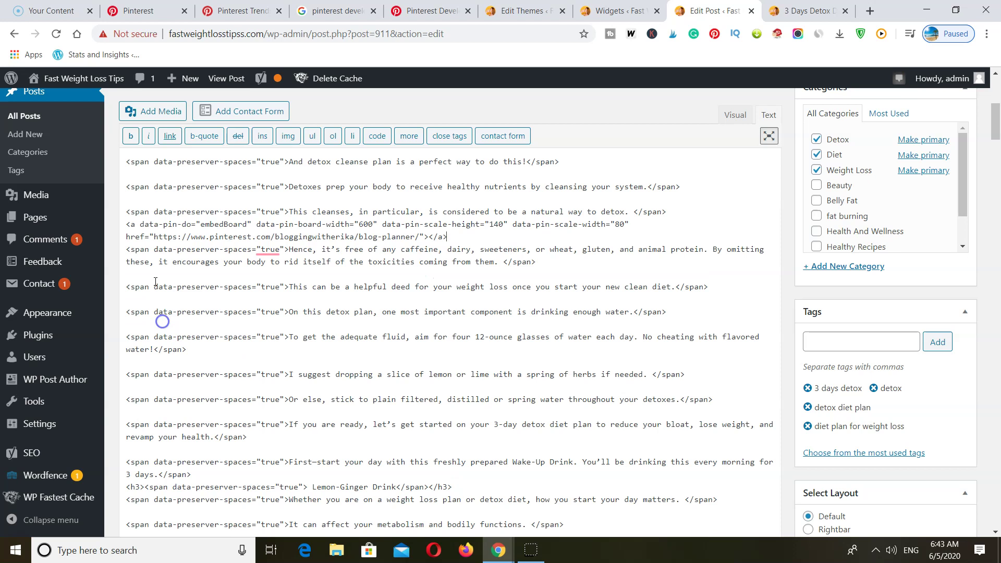
Enclose the pasted board code in center tags and update the post
{"action": "left_click", "coordinate": [126, 225]}
{"action": "type", "text": "<cente"}
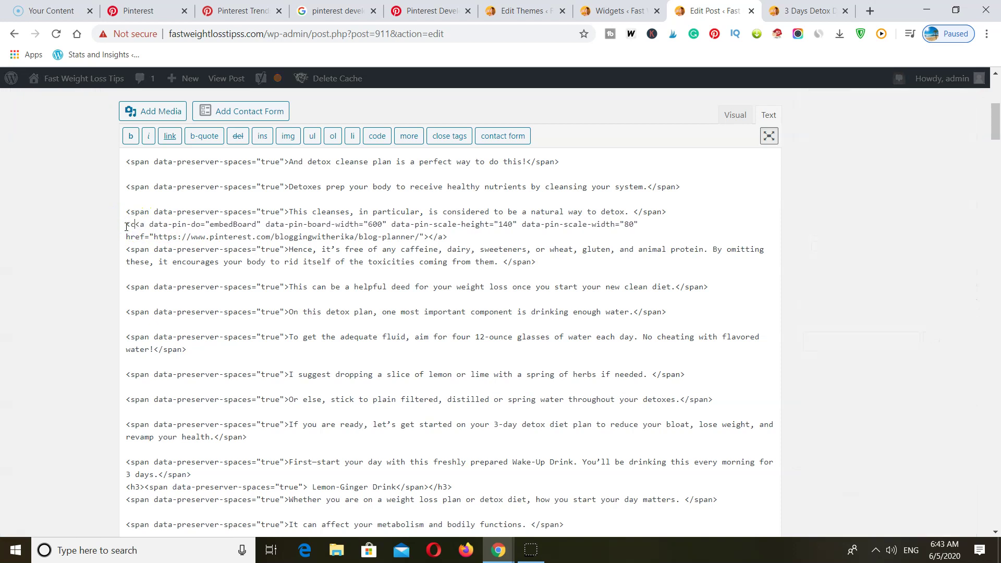
{"action": "type", "text": "r>"}
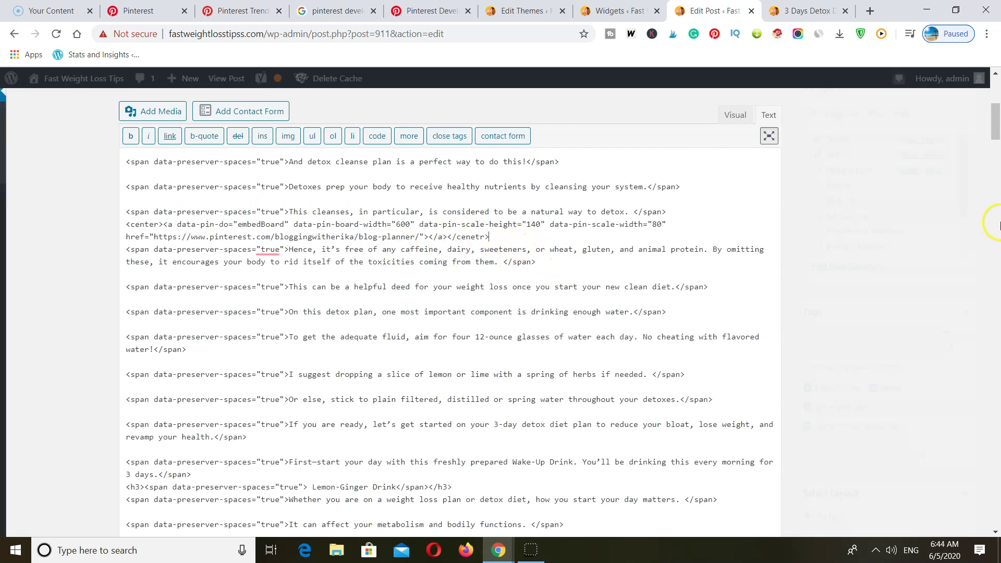
{"action": "scroll", "coordinate": [856, 304], "scroll_direction": "up", "scroll_amount": 5}
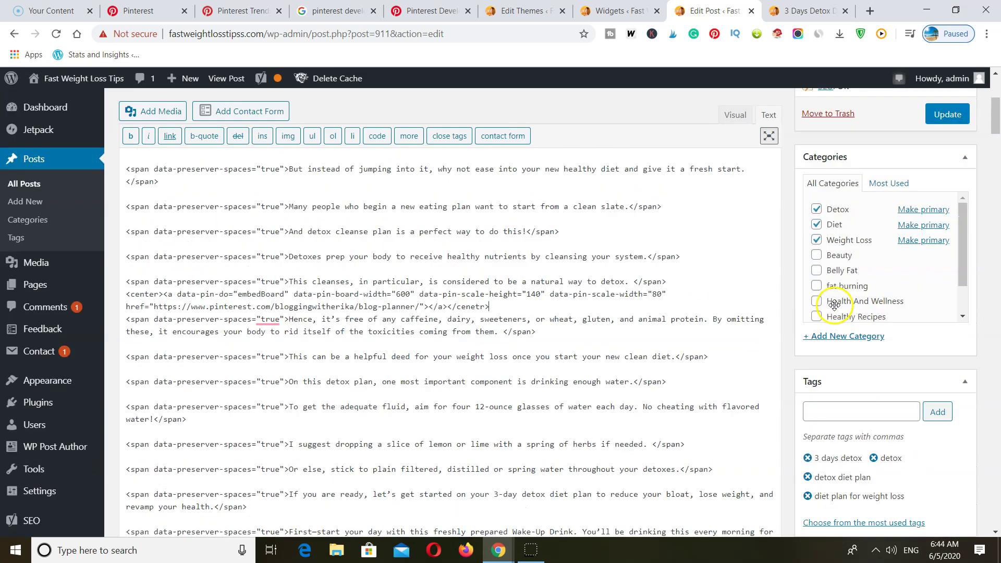
{"action": "left_click", "coordinate": [944, 307]}
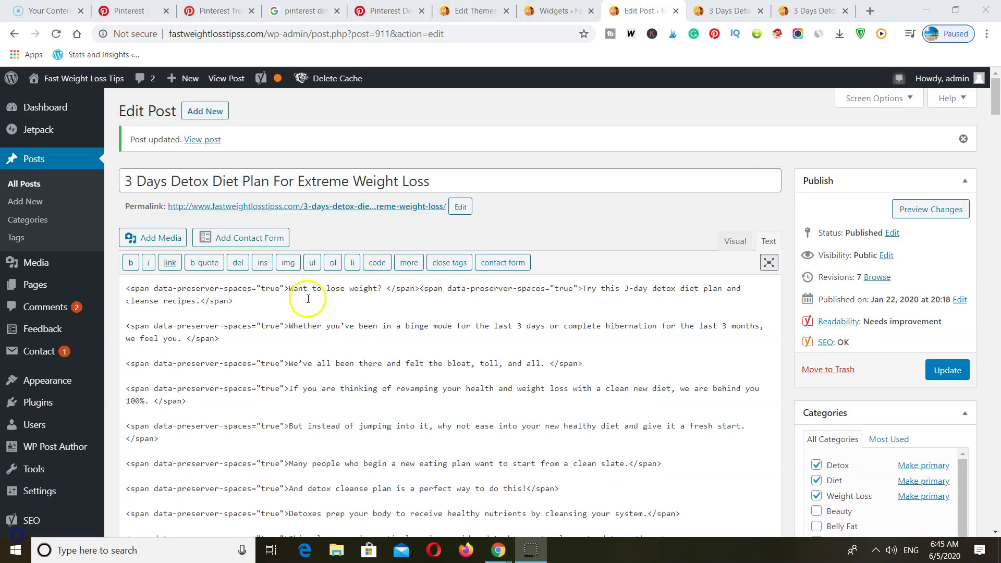
View the published detox diet post and examine the embedded Blog Planner board widget and the text around it
{"action": "middle_click", "coordinate": [196, 140]}
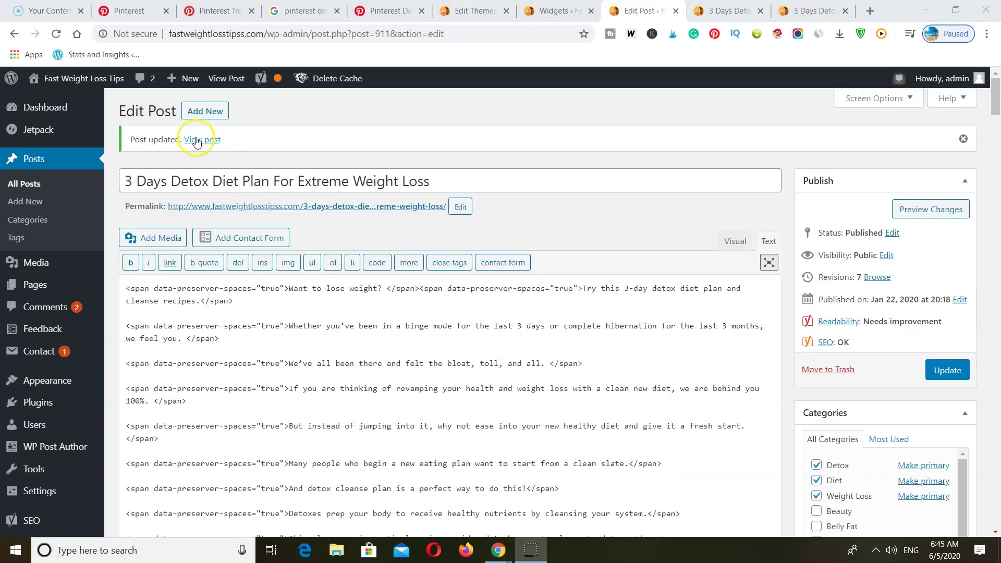
{"action": "left_click", "coordinate": [715, 11]}
{"action": "scroll", "coordinate": [386, 397], "scroll_direction": "up", "scroll_amount": 5}
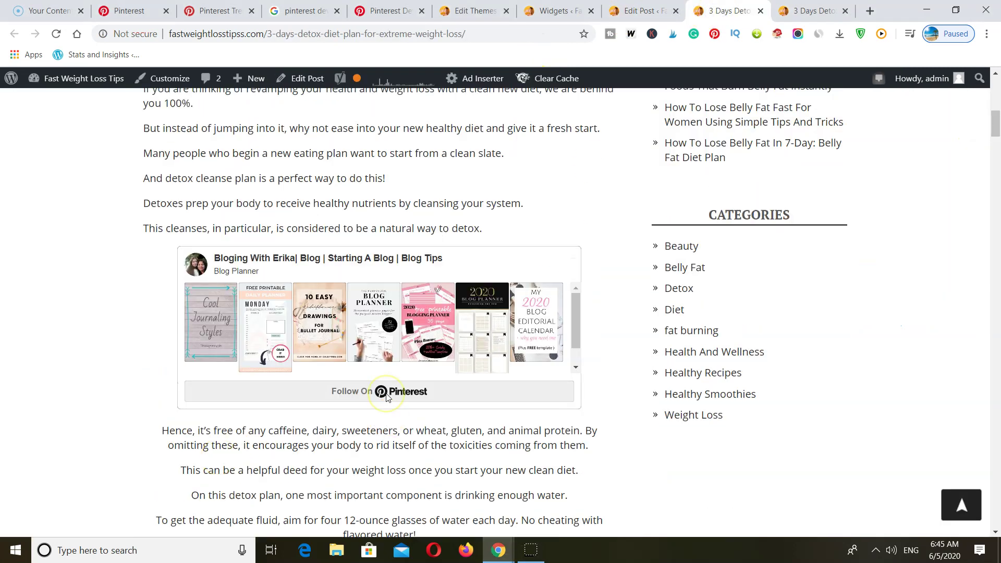
{"action": "scroll", "coordinate": [386, 397], "scroll_direction": "down", "scroll_amount": 6}
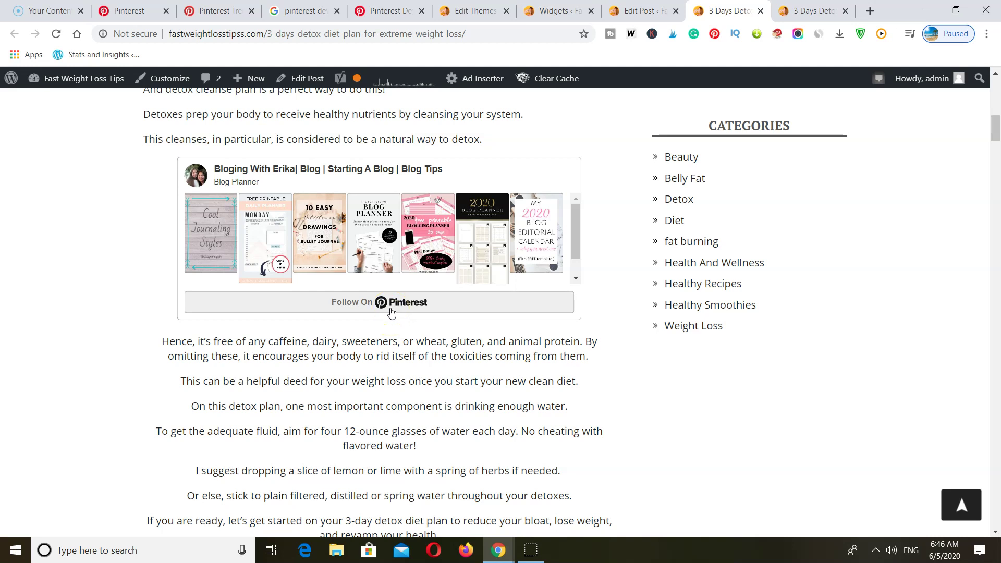
{"action": "scroll", "coordinate": [783, 370], "scroll_direction": "up", "scroll_amount": 10}
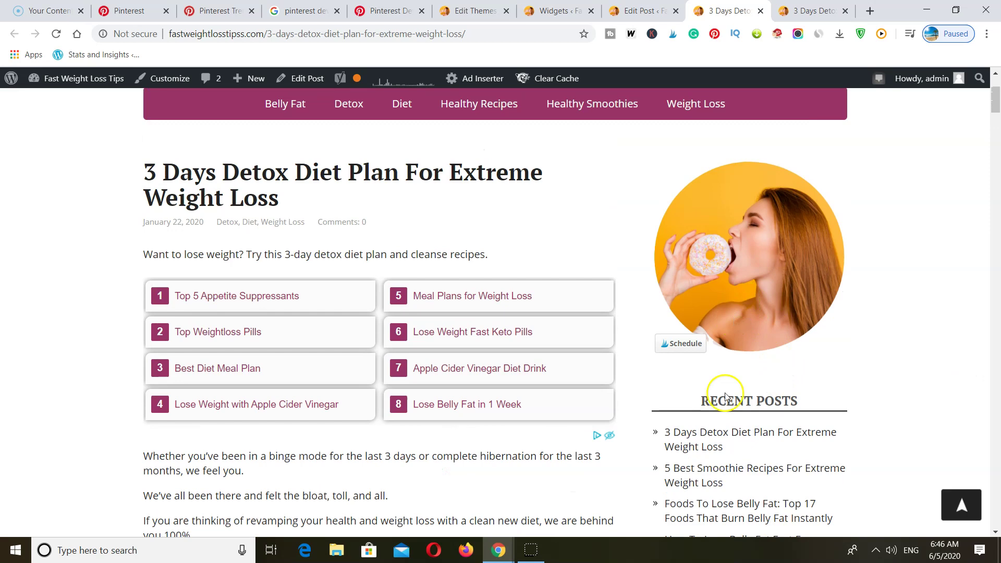
{"action": "scroll", "coordinate": [727, 397], "scroll_direction": "down", "scroll_amount": 14}
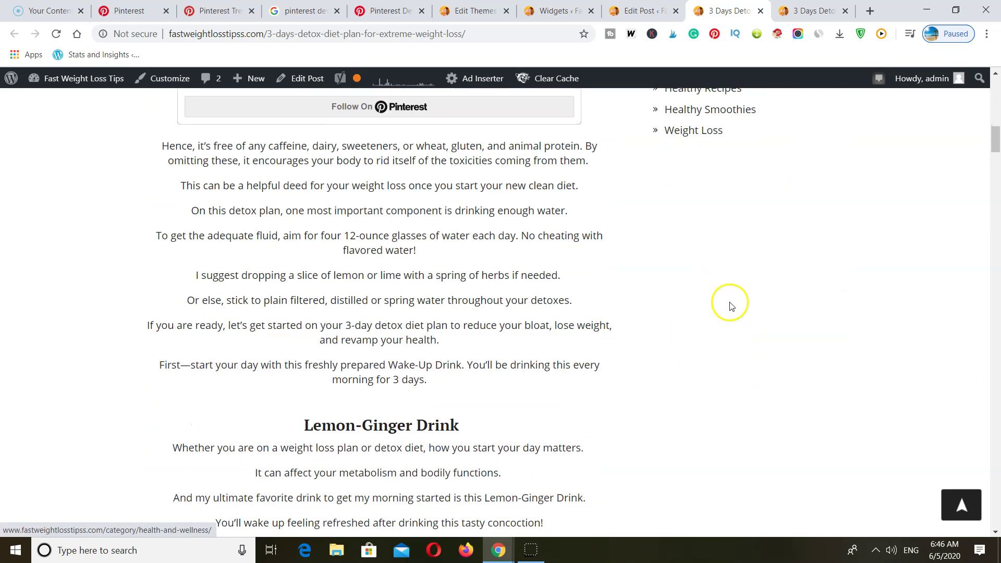
{"action": "scroll", "coordinate": [736, 313], "scroll_direction": "down", "scroll_amount": 4}
{"action": "scroll", "coordinate": [720, 354], "scroll_direction": "up", "scroll_amount": 4}
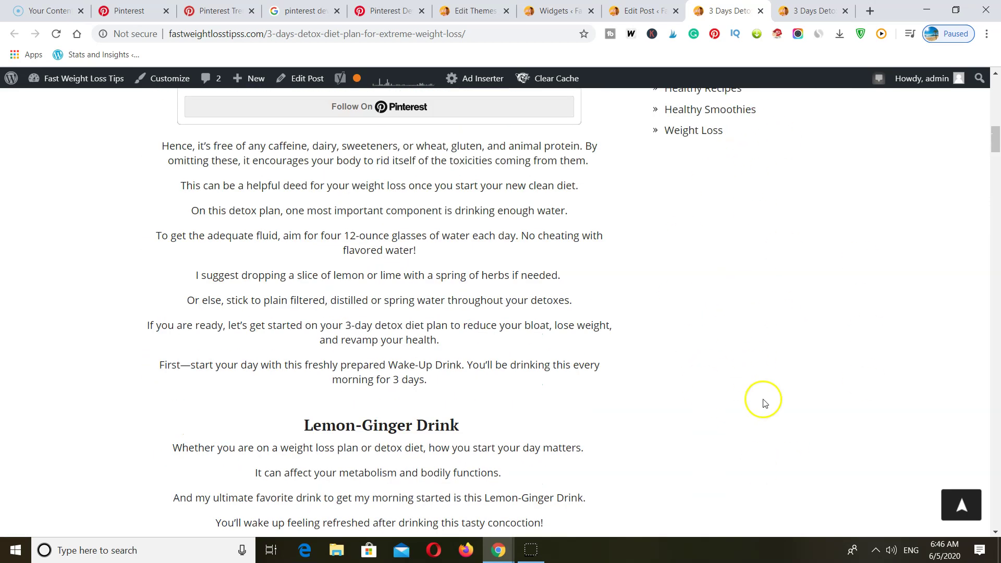
{"action": "scroll", "coordinate": [716, 363], "scroll_direction": "up", "scroll_amount": 10}
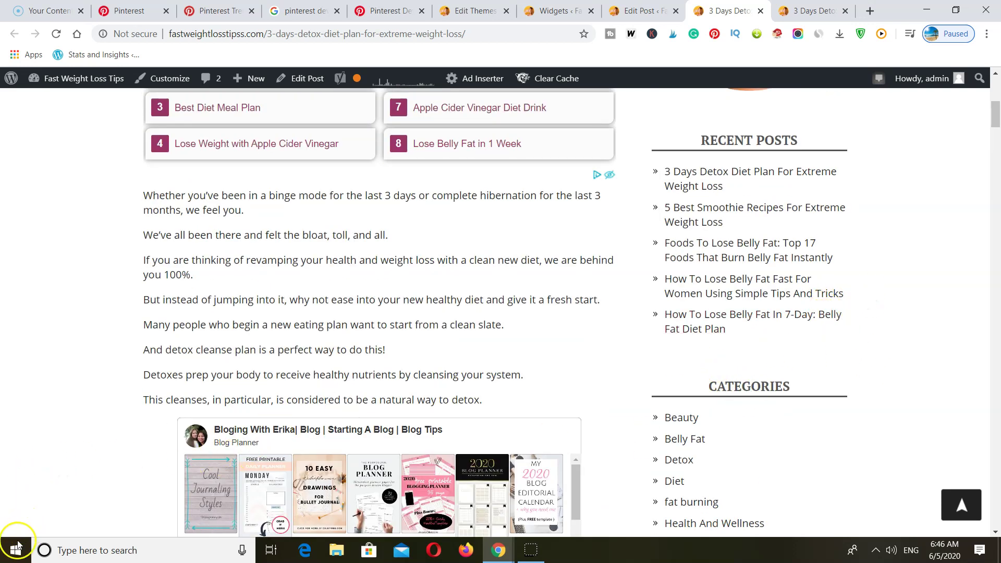
Replace the Profile widget's Pinterest user URL in the widget builder with the blog's own Pinterest profile address
{"action": "key", "text": "ctrl+2"}
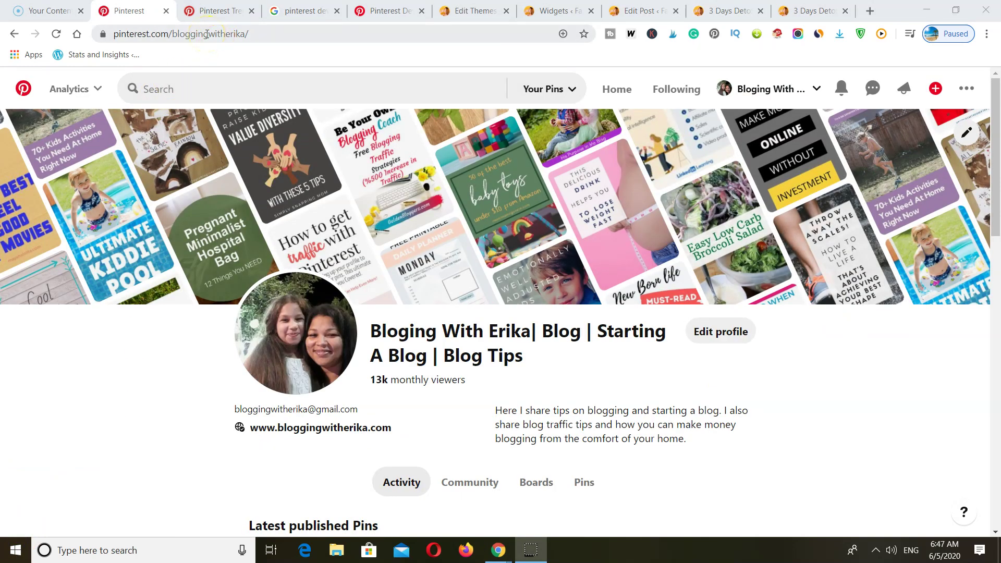
{"action": "left_click", "coordinate": [390, 11]}
{"action": "scroll", "coordinate": [447, 369], "scroll_direction": "down", "scroll_amount": 3}
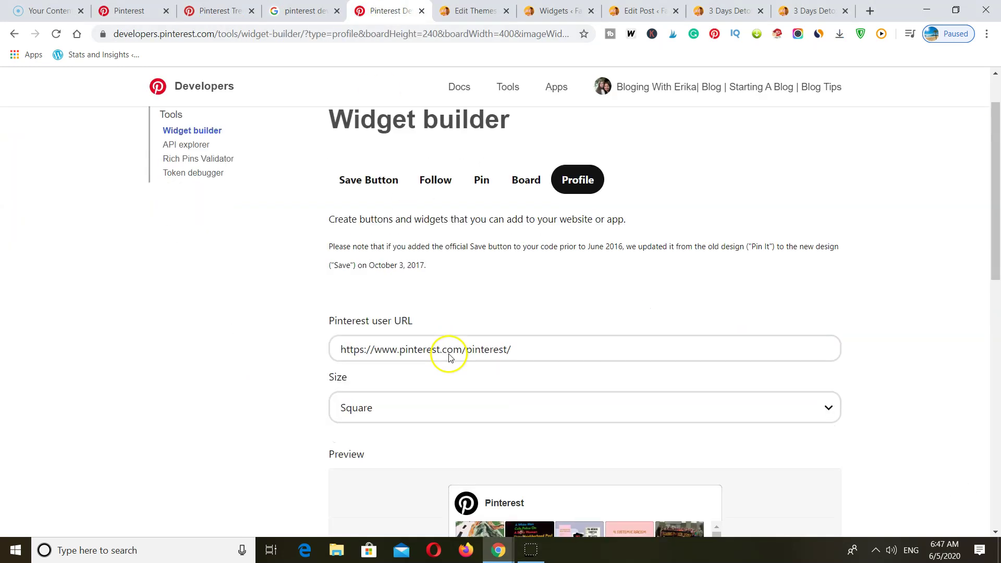
{"action": "left_click_drag", "start_coordinate": [542, 281], "coordinate": [307, 290]}
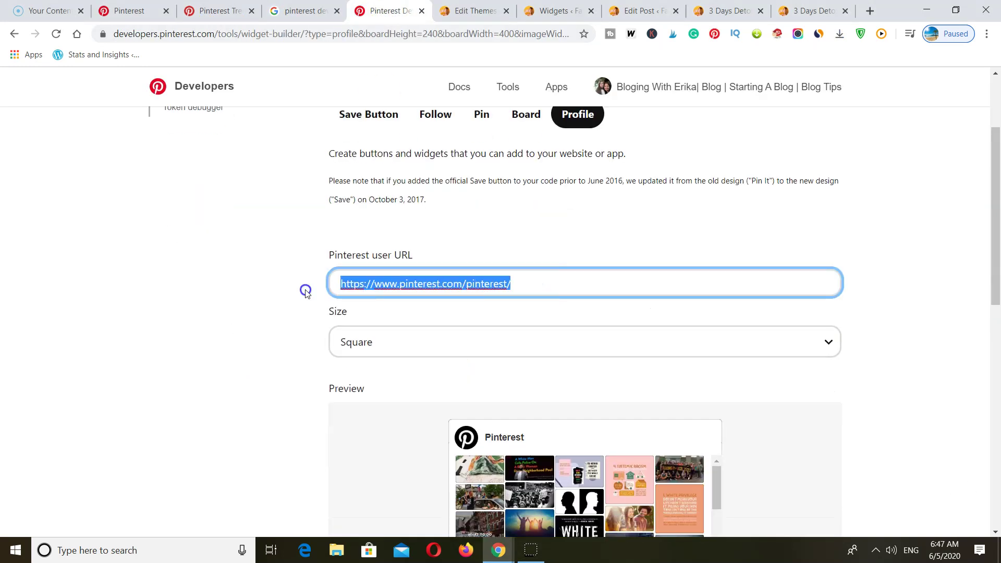
{"action": "right_click", "coordinate": [375, 286]}
{"action": "left_click", "coordinate": [405, 348]}
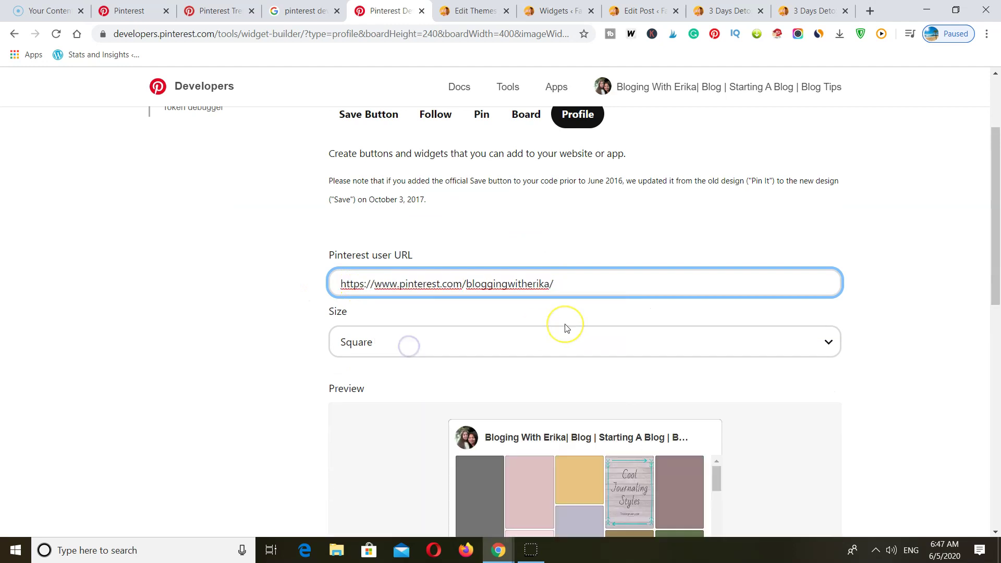
Review the profile widget's preview and generated code, and set the widget size to Create your own
{"action": "scroll", "coordinate": [566, 326], "scroll_direction": "up", "scroll_amount": 2}
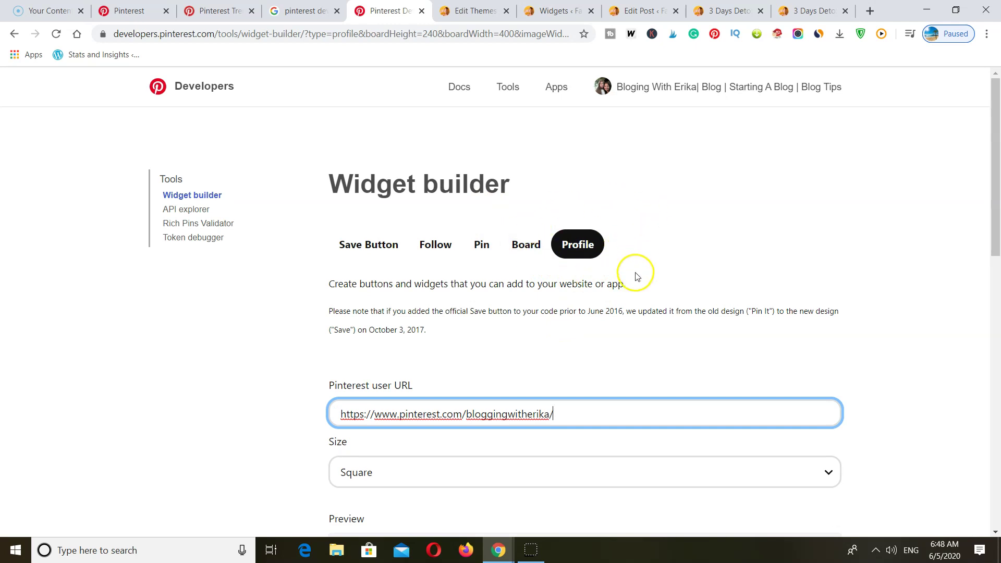
{"action": "scroll", "coordinate": [628, 311], "scroll_direction": "down", "scroll_amount": 6}
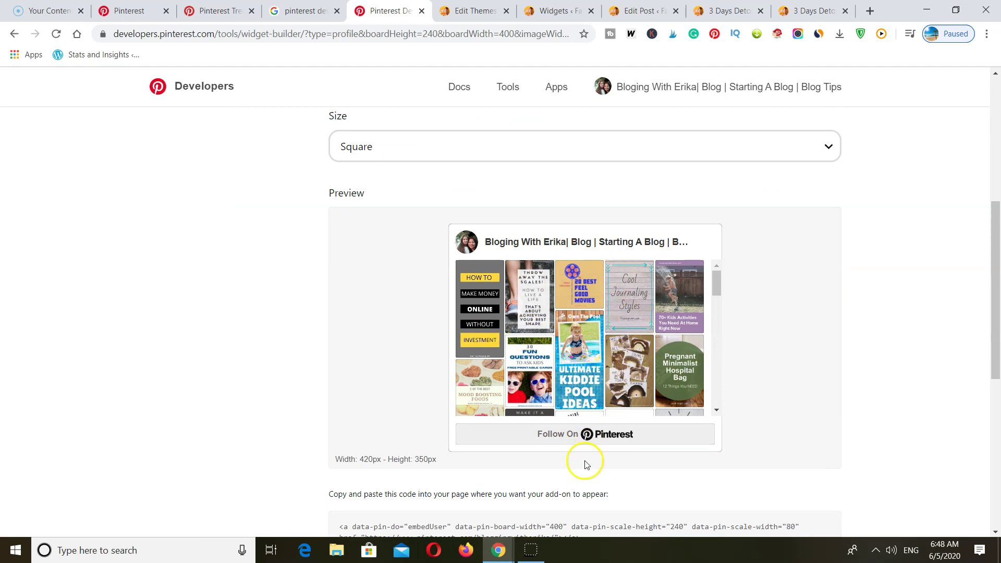
{"action": "scroll", "coordinate": [603, 447], "scroll_direction": "down", "scroll_amount": 2}
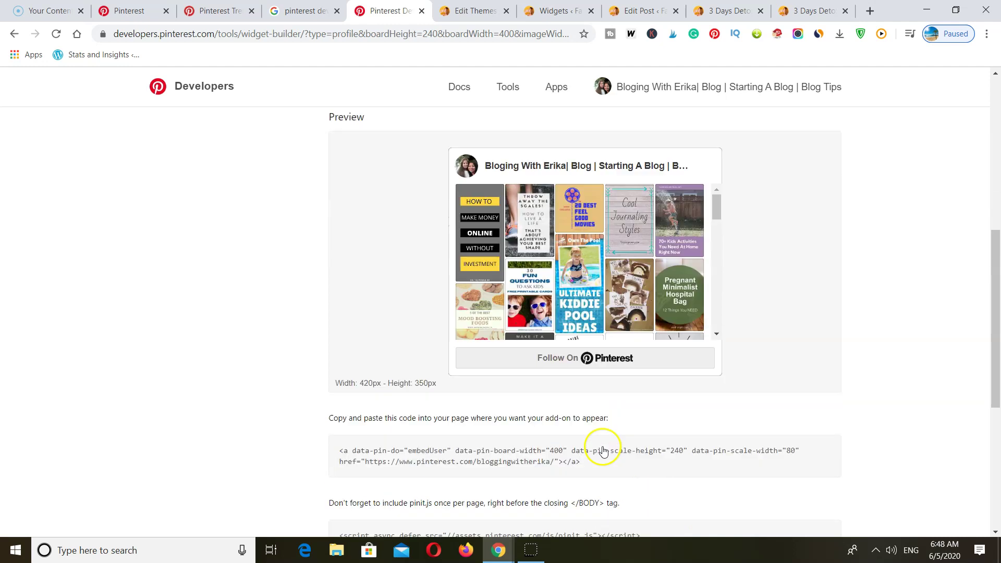
{"action": "scroll", "coordinate": [602, 447], "scroll_direction": "up", "scroll_amount": 2}
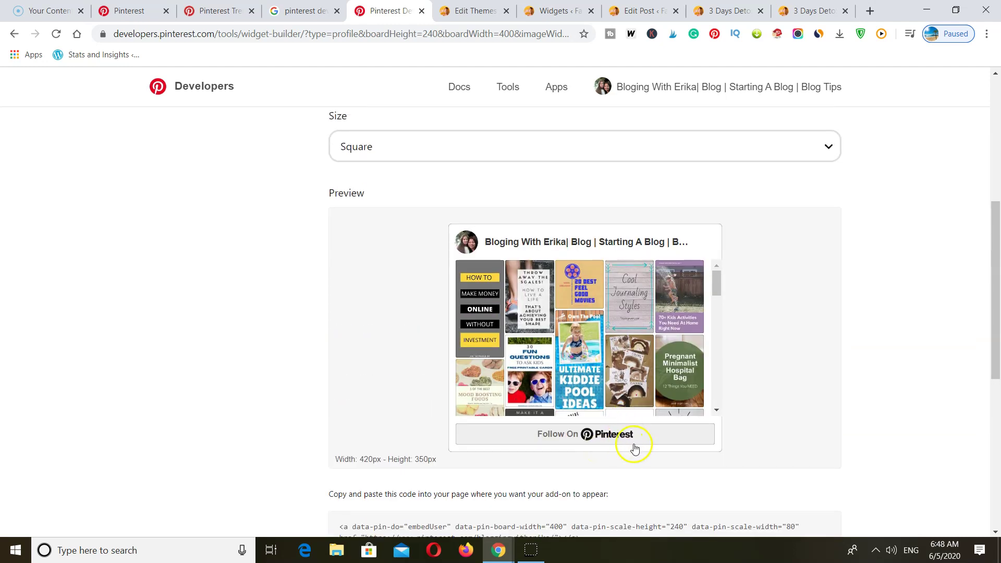
{"action": "scroll", "coordinate": [658, 446], "scroll_direction": "up", "scroll_amount": 2}
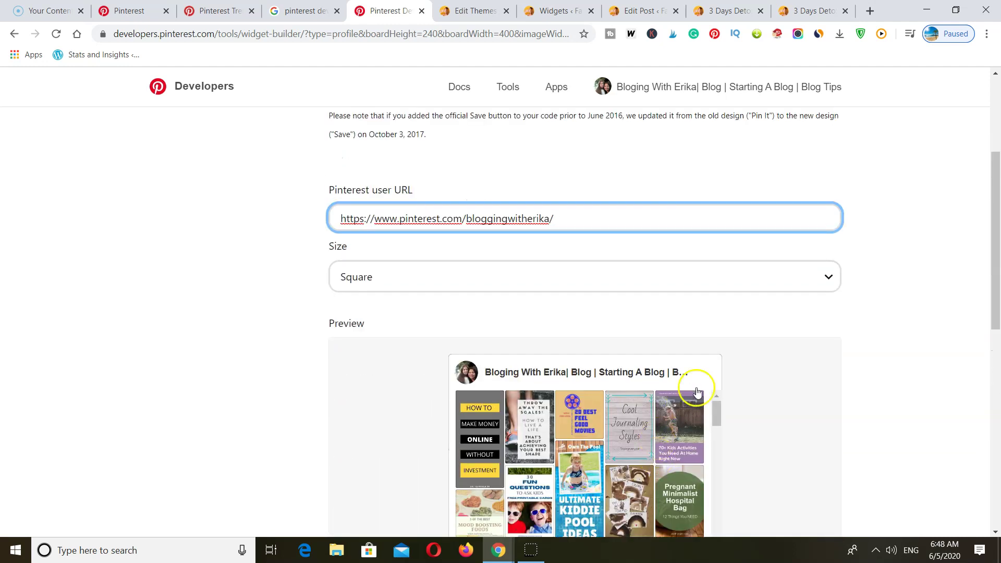
{"action": "left_click", "coordinate": [670, 276]}
{"action": "scroll", "coordinate": [670, 276], "scroll_direction": "down", "scroll_amount": 2}
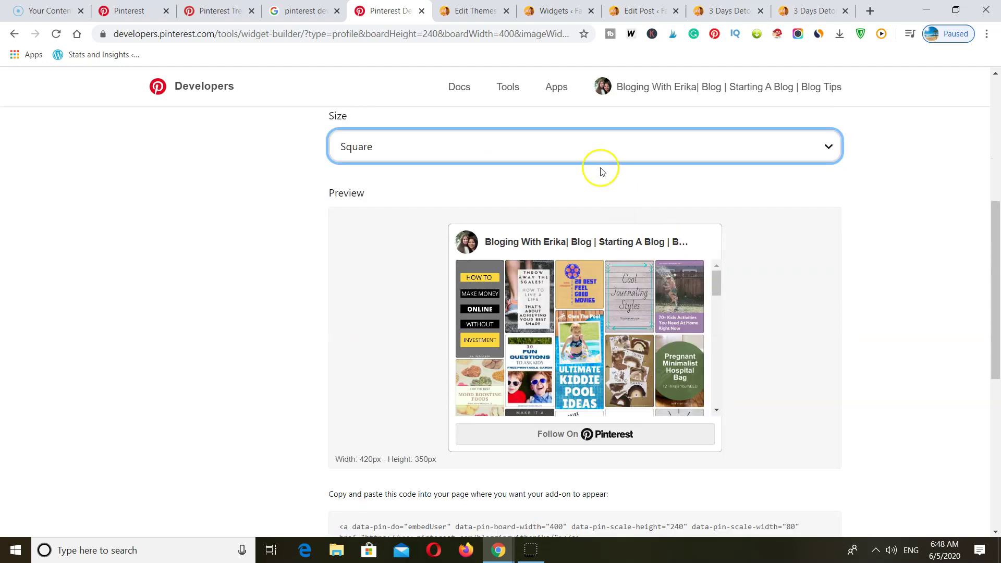
{"action": "left_click", "coordinate": [592, 144]}
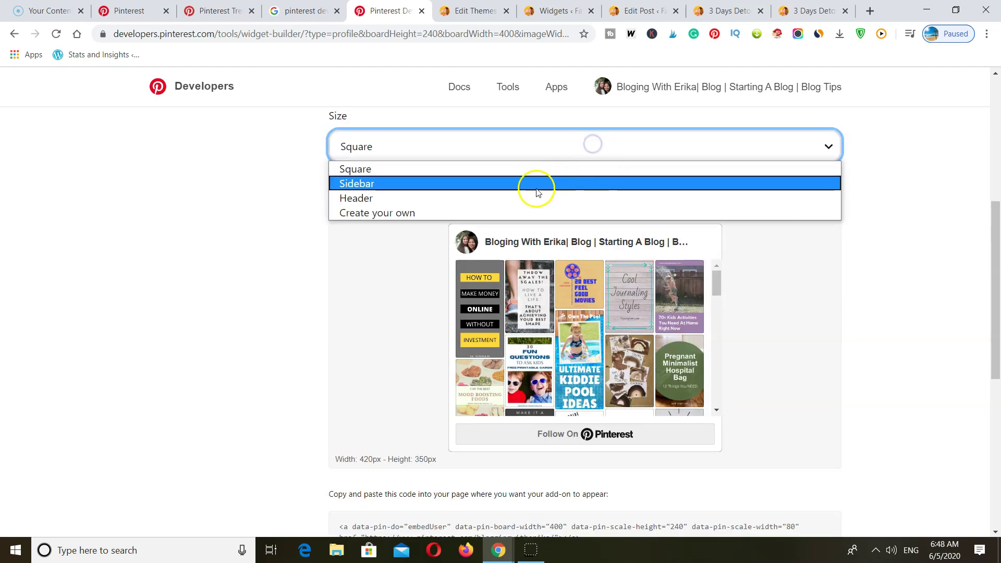
{"action": "left_click", "coordinate": [380, 213]}
{"action": "scroll", "coordinate": [378, 349], "scroll_direction": "down", "scroll_amount": 2}
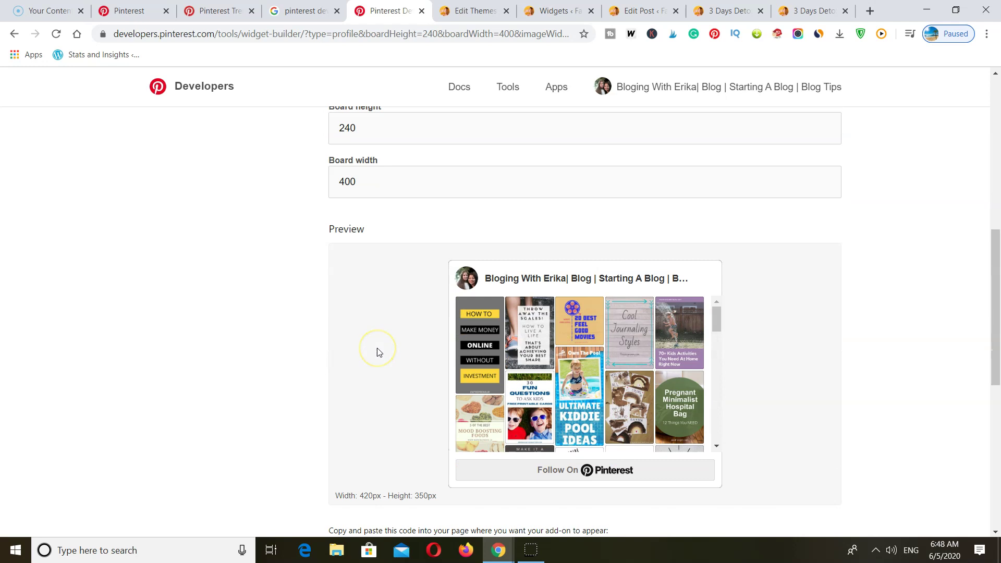
Set the profile widget's board width to 300 and check the preview
{"action": "scroll", "coordinate": [377, 348], "scroll_direction": "up", "scroll_amount": 2}
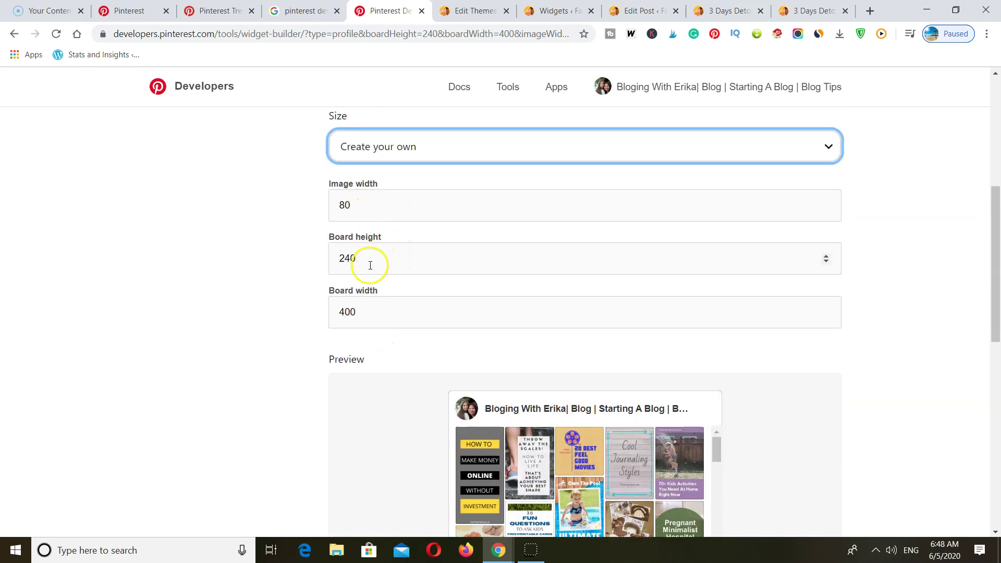
{"action": "scroll", "coordinate": [370, 263], "scroll_direction": "down", "scroll_amount": 2}
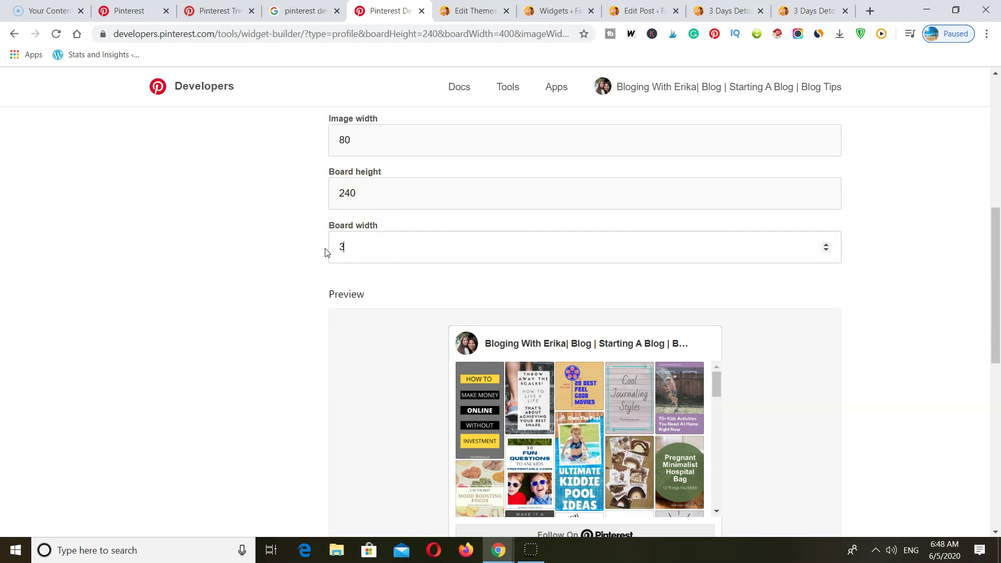
{"action": "type", "text": "00"}
{"action": "scroll", "coordinate": [324, 255], "scroll_direction": "down", "scroll_amount": 3}
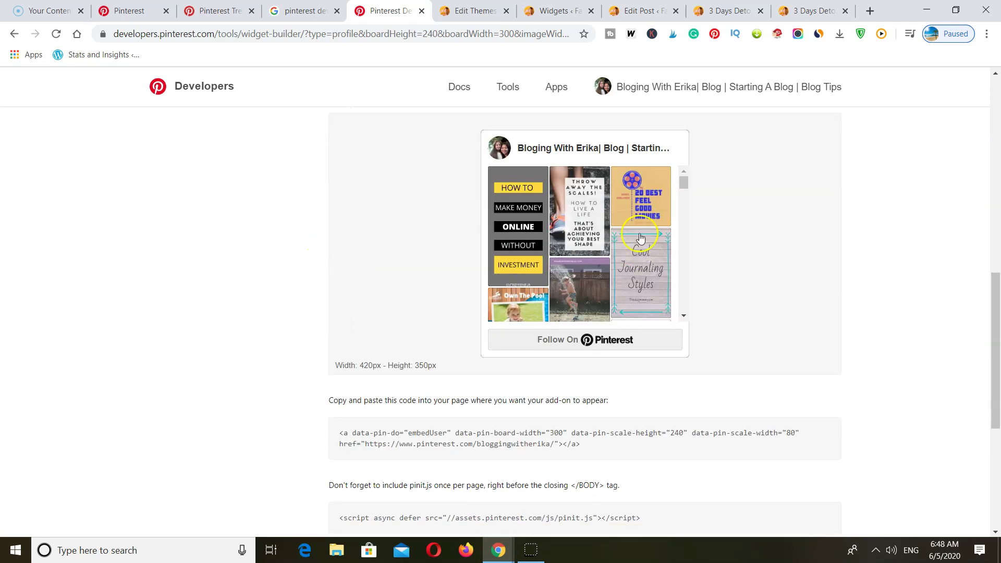
Set the profile widget's board width to 250 and check the preview and generated code
{"action": "scroll", "coordinate": [593, 289], "scroll_direction": "up", "scroll_amount": 3}
{"action": "left_click", "coordinate": [367, 180]}
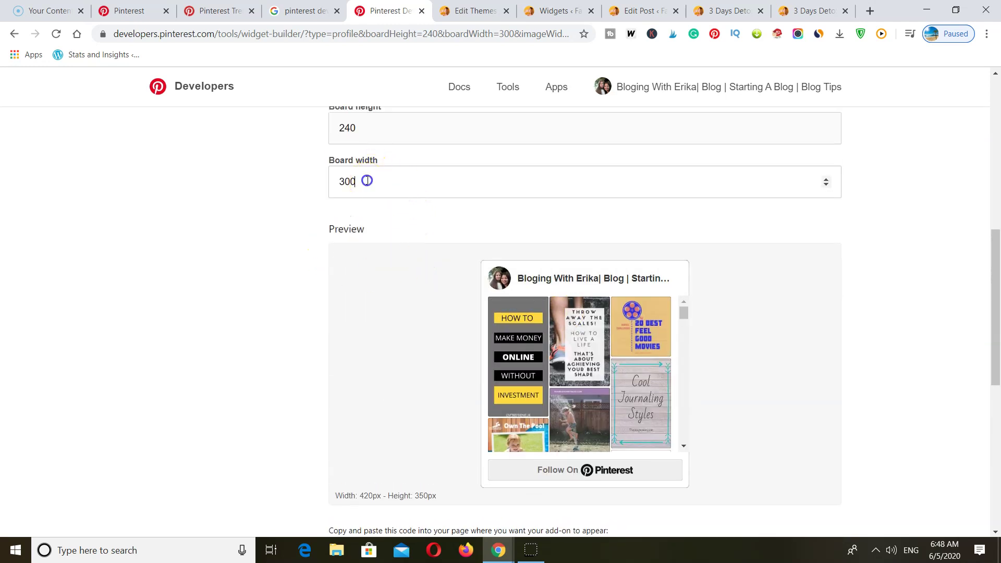
{"action": "type", "text": "250"}
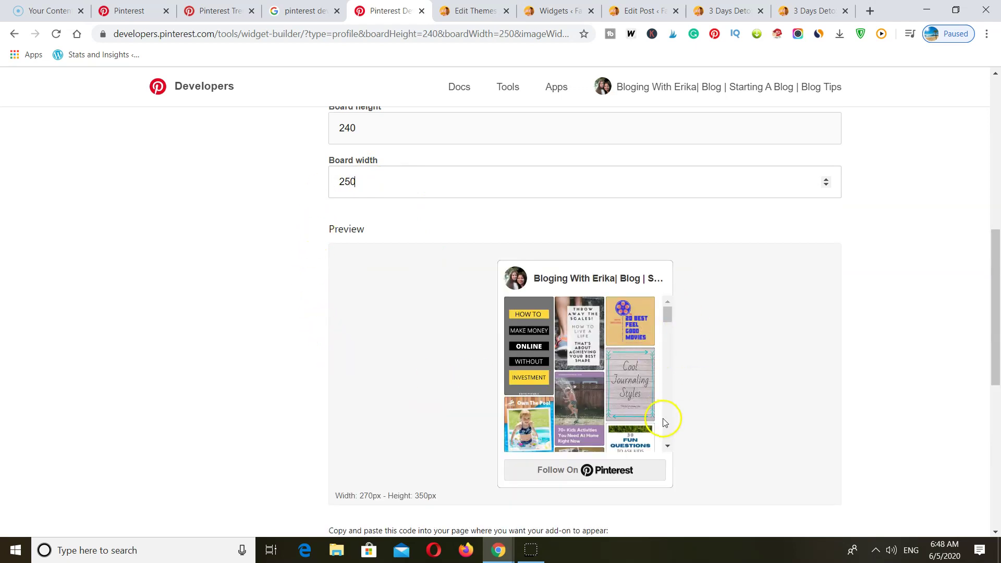
{"action": "scroll", "coordinate": [664, 420], "scroll_direction": "down", "scroll_amount": 3}
{"action": "scroll", "coordinate": [632, 391], "scroll_direction": "down", "scroll_amount": 2}
{"action": "scroll", "coordinate": [700, 379], "scroll_direction": "down", "scroll_amount": 4}
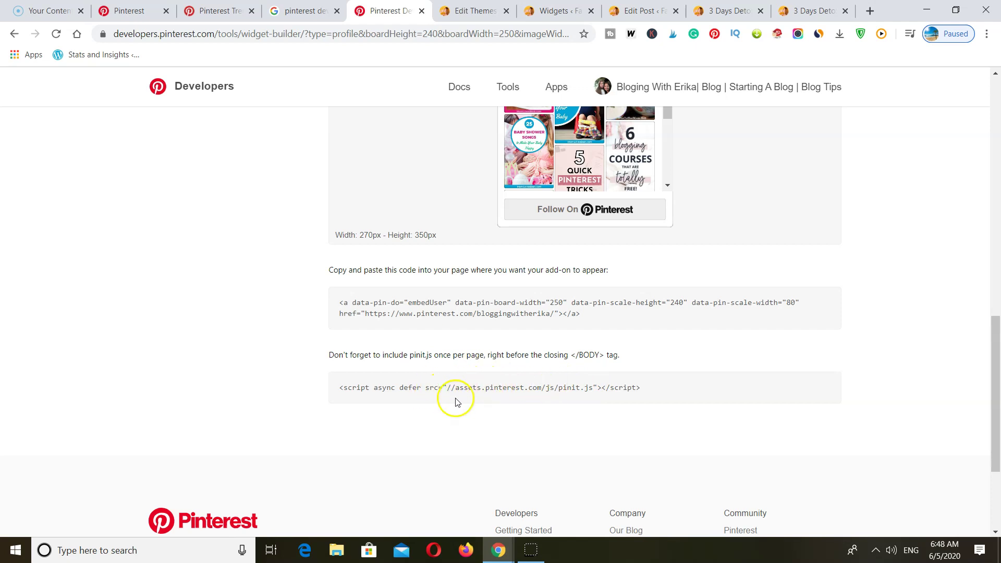
Copy the profile widget's embedUser code from the widget builder
{"action": "left_click", "coordinate": [458, 309]}
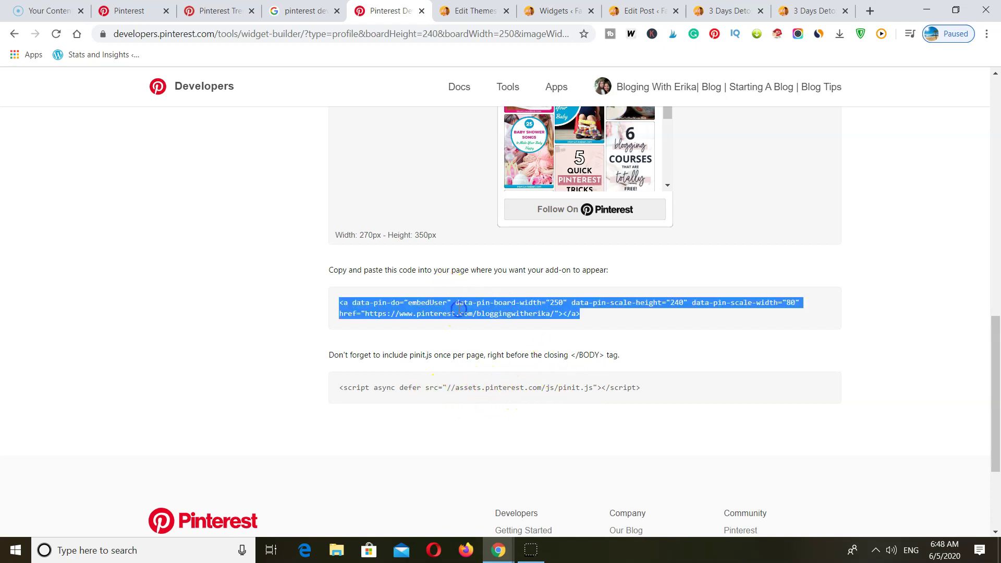
{"action": "right_click", "coordinate": [459, 312]}
{"action": "left_click", "coordinate": [502, 320]}
On the WordPress Widgets page, add a Text widget to the sidebar between the existing Text widget and Recent Posts
{"action": "left_click", "coordinate": [546, 9]}
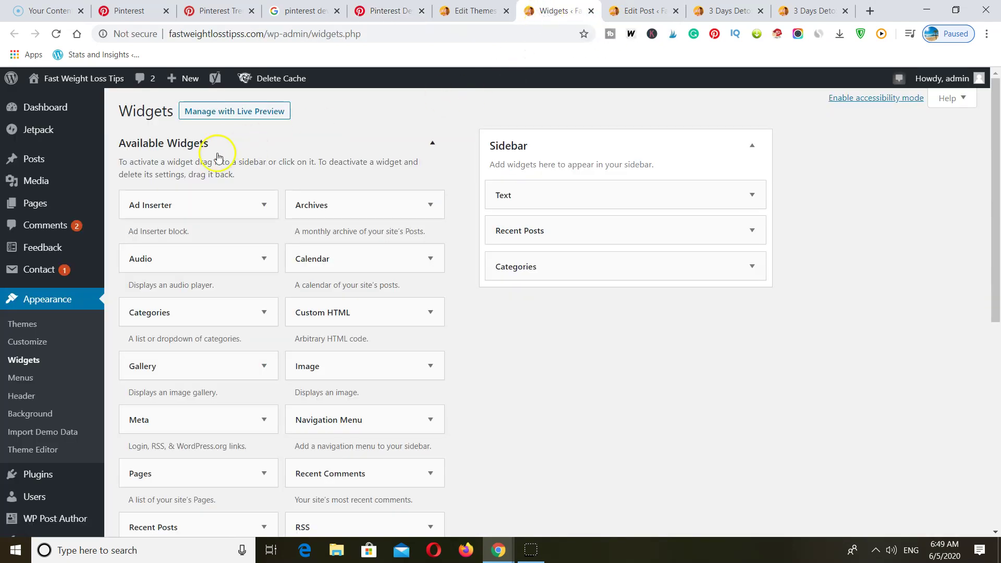
{"action": "scroll", "coordinate": [261, 151], "scroll_direction": "down", "scroll_amount": 1}
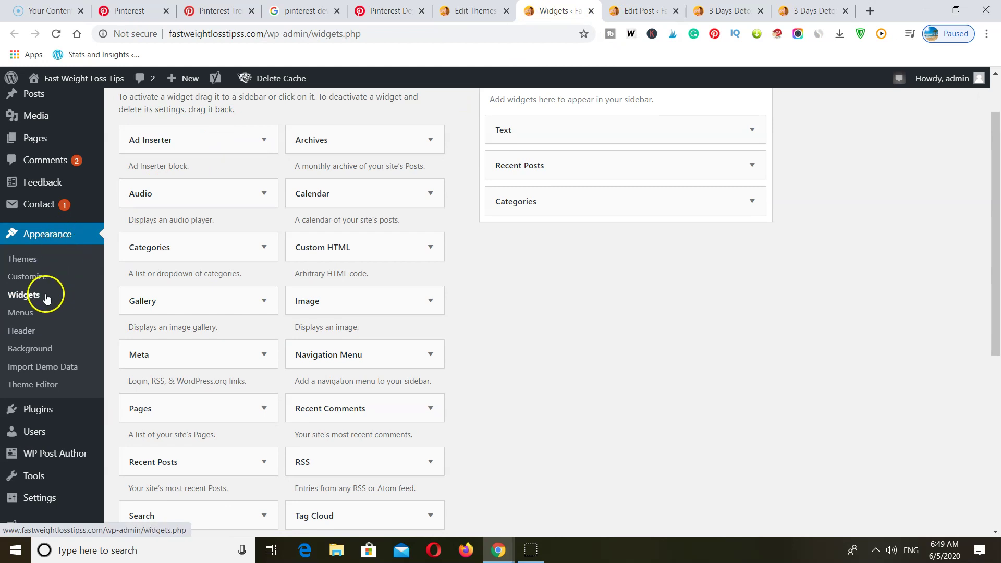
{"action": "scroll", "coordinate": [497, 397], "scroll_direction": "down", "scroll_amount": 3}
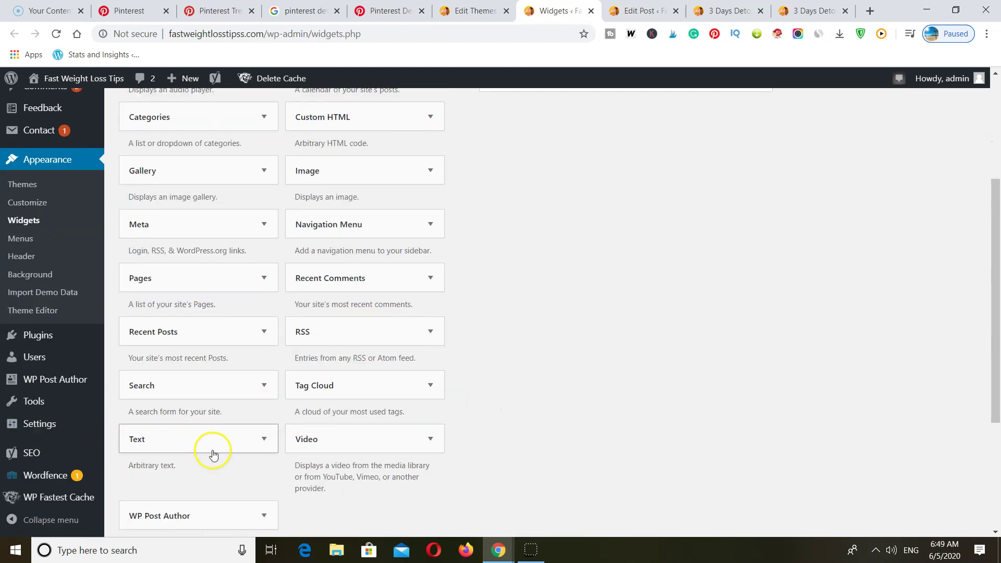
{"action": "left_click_drag", "start_coordinate": [194, 445], "coordinate": [571, 236]}
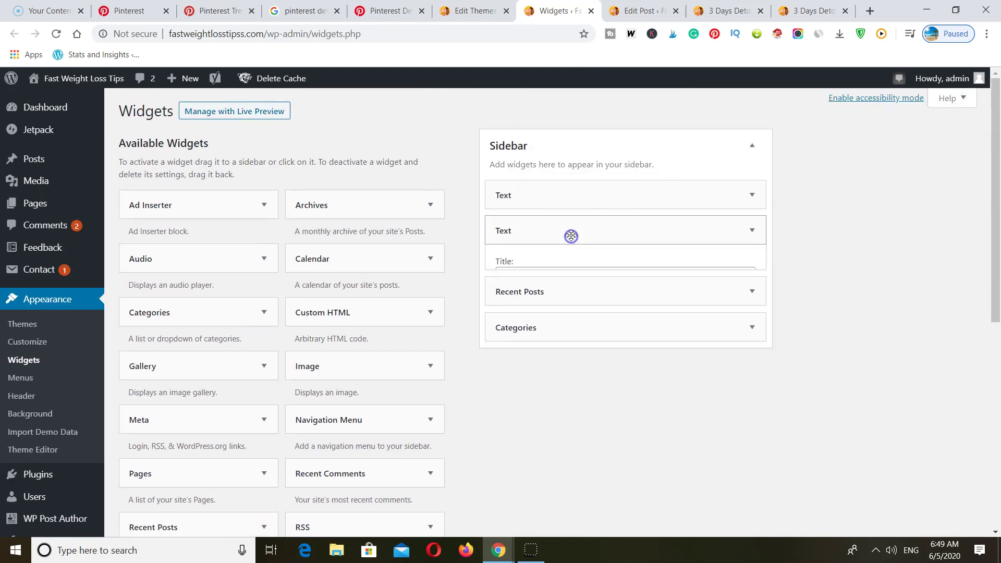
{"action": "scroll", "coordinate": [695, 261], "scroll_direction": "down", "scroll_amount": 3}
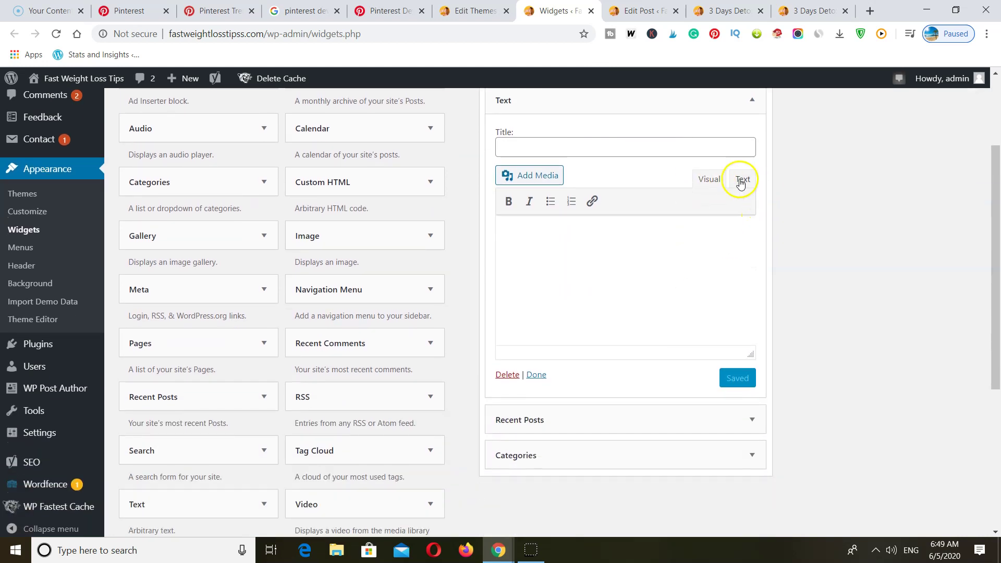
Switch the new Text widget's editor to Text mode and paste the profile widget code into its content
{"action": "left_click", "coordinate": [741, 181]}
{"action": "left_click", "coordinate": [735, 203]}
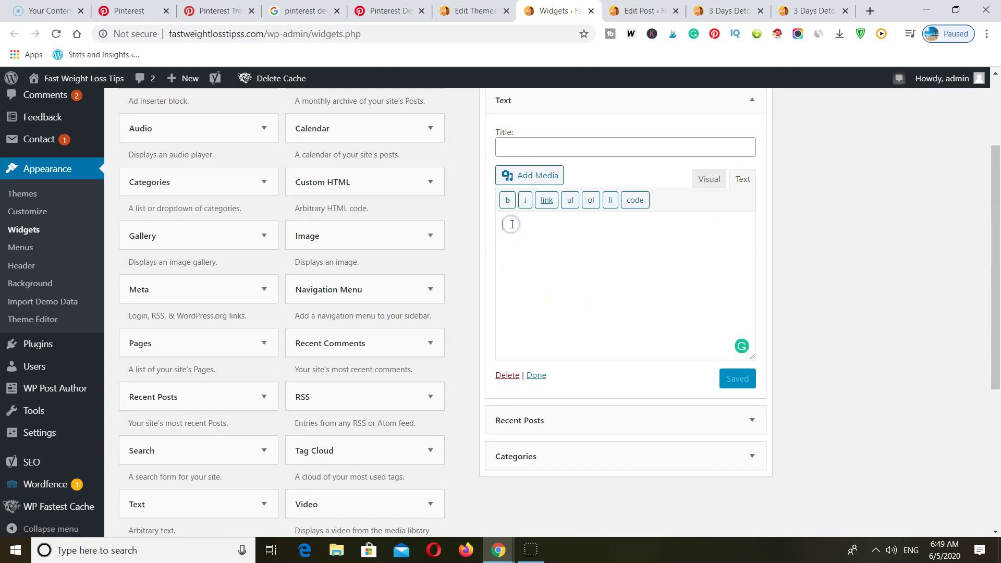
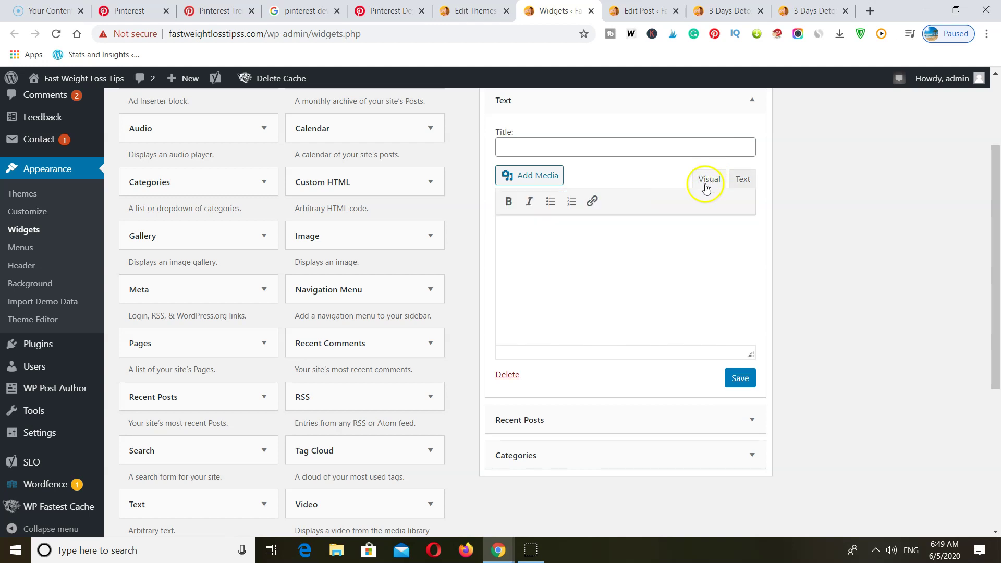
{"action": "left_click", "coordinate": [745, 180]}
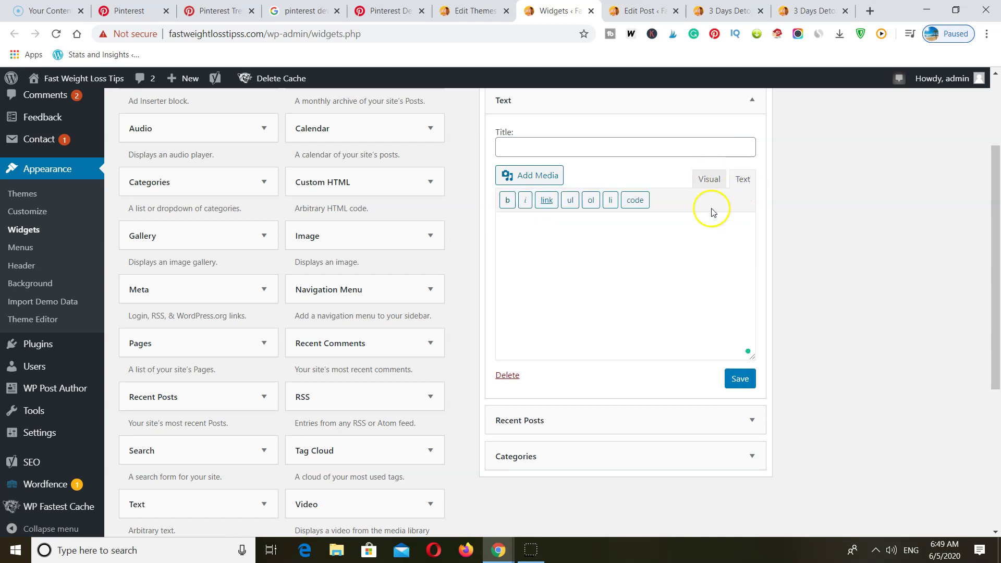
{"action": "right_click", "coordinate": [531, 235]}
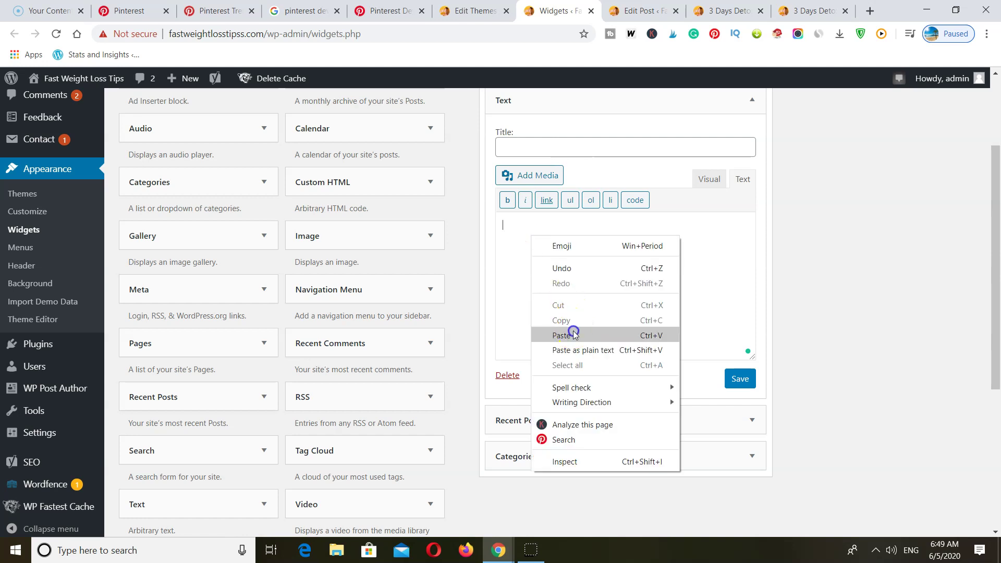
{"action": "left_click", "coordinate": [574, 330]}
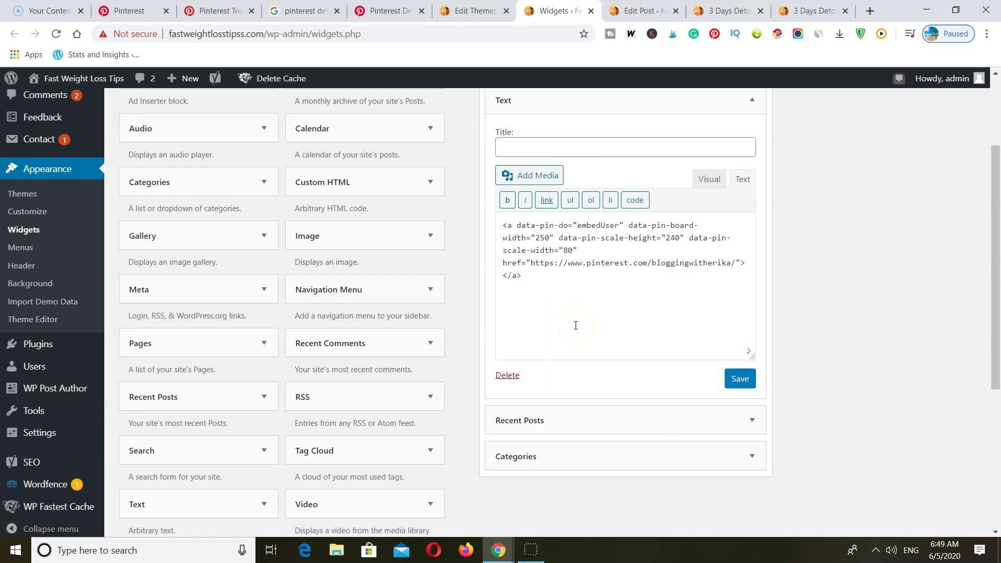
Return to the Pinterest widget builder and copy the pinit.js script line
{"action": "left_click", "coordinate": [383, 10]}
{"action": "left_click", "coordinate": [631, 387]}
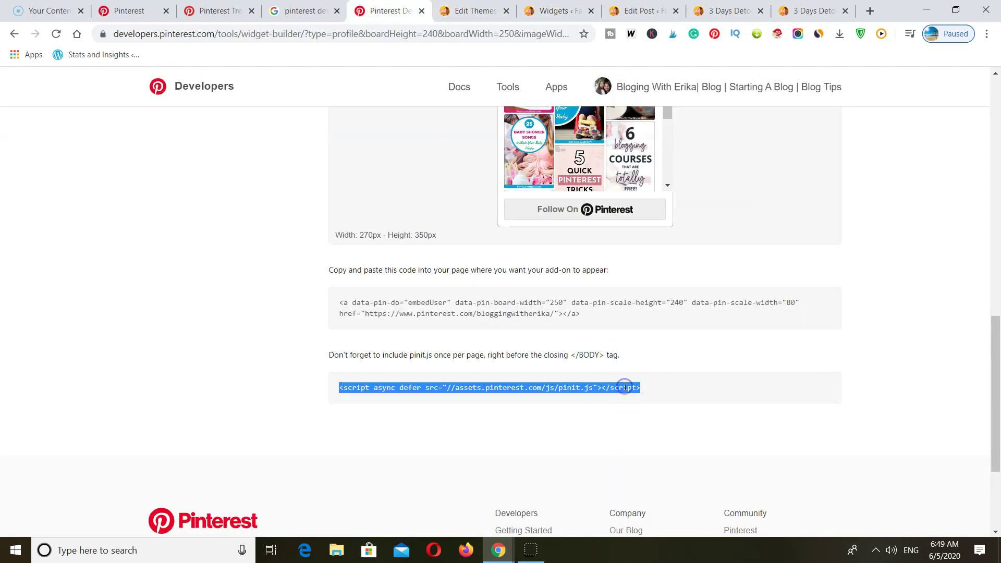
{"action": "right_click", "coordinate": [626, 388]}
{"action": "left_click", "coordinate": [665, 396]}
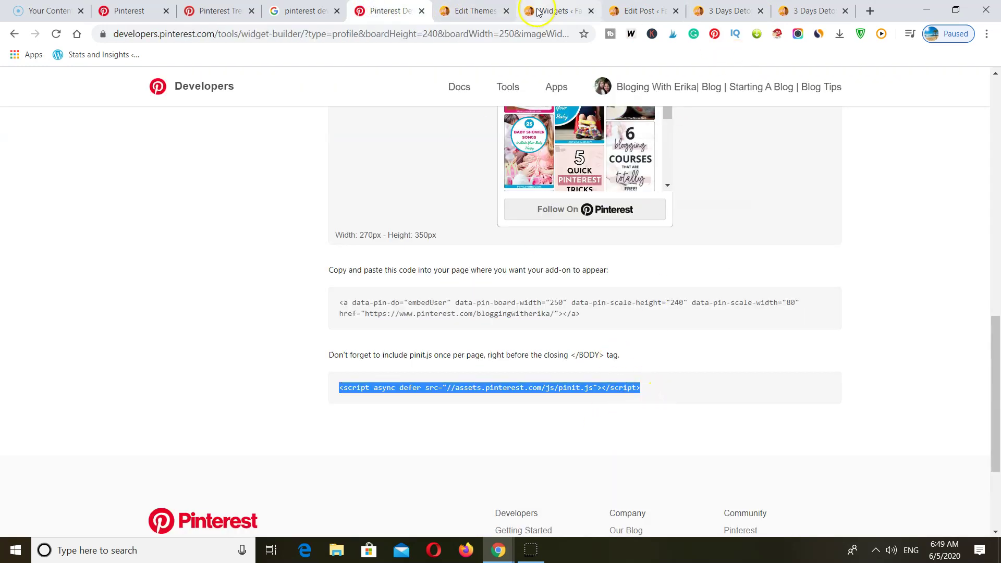
Paste the pinit.js script below the profile code in the sidebar Text widget and save the widget
{"action": "left_click", "coordinate": [573, 15]}
{"action": "left_click", "coordinate": [508, 287]}
{"action": "right_click", "coordinate": [506, 293]}
{"action": "left_click", "coordinate": [569, 393]}
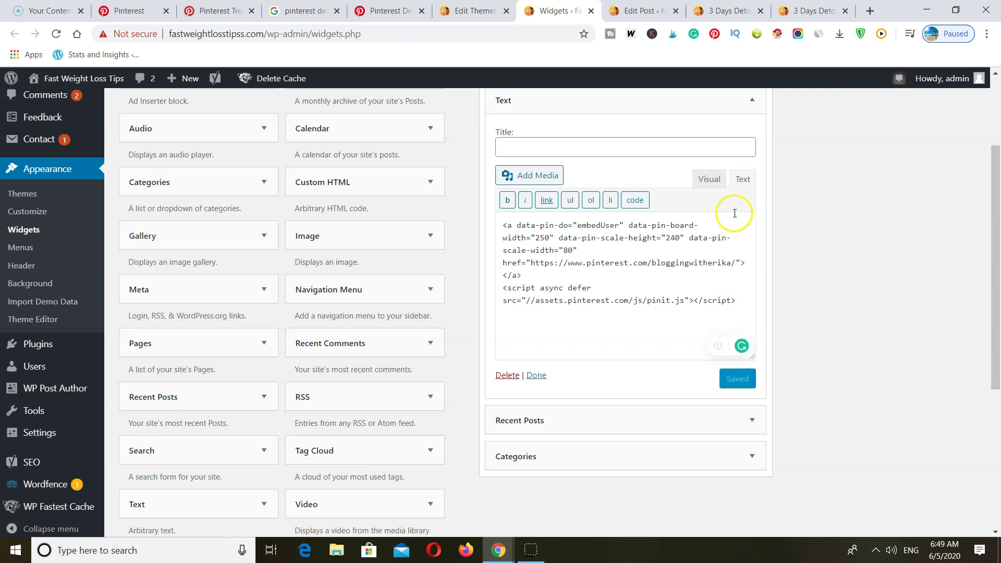
{"action": "left_click", "coordinate": [709, 184]}
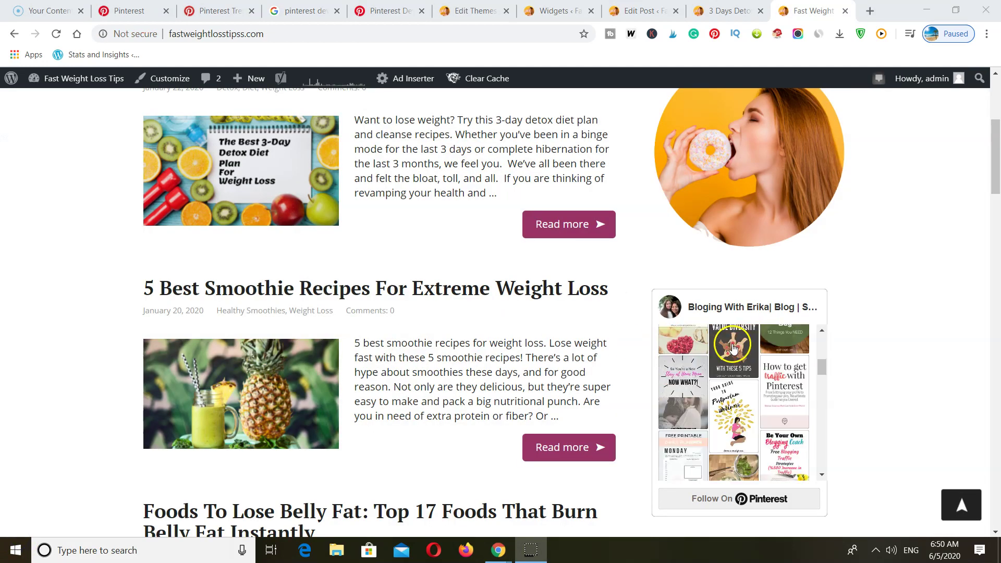
Examine the Pinterest profile widget in the blog home page's sidebar, between the round image and the recent posts
{"action": "scroll", "coordinate": [902, 308], "scroll_direction": "down", "scroll_amount": 5}
{"action": "scroll", "coordinate": [902, 309], "scroll_direction": "up", "scroll_amount": 5}
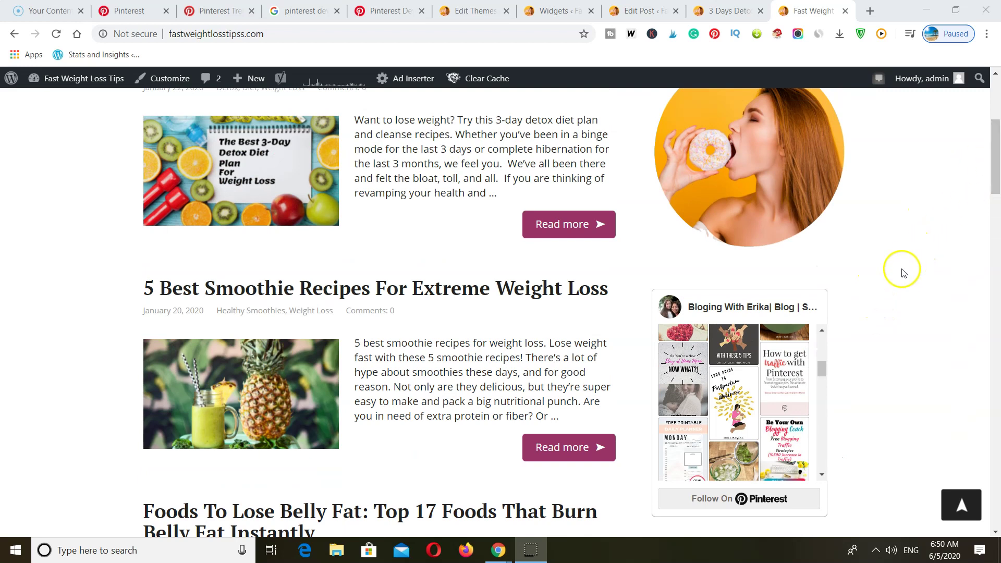
{"action": "scroll", "coordinate": [901, 271], "scroll_direction": "down", "scroll_amount": 5}
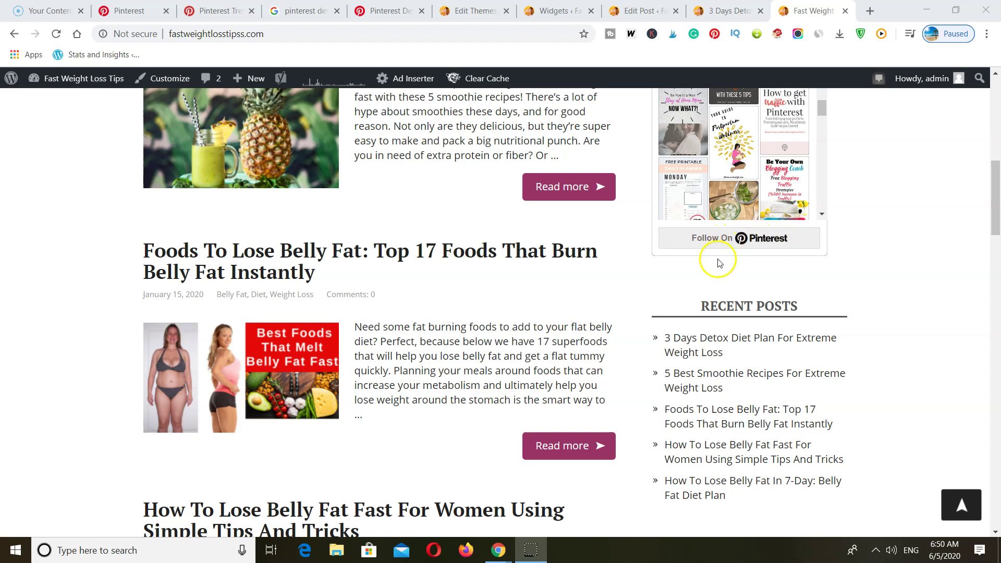
{"action": "scroll", "coordinate": [732, 266], "scroll_direction": "up", "scroll_amount": 5}
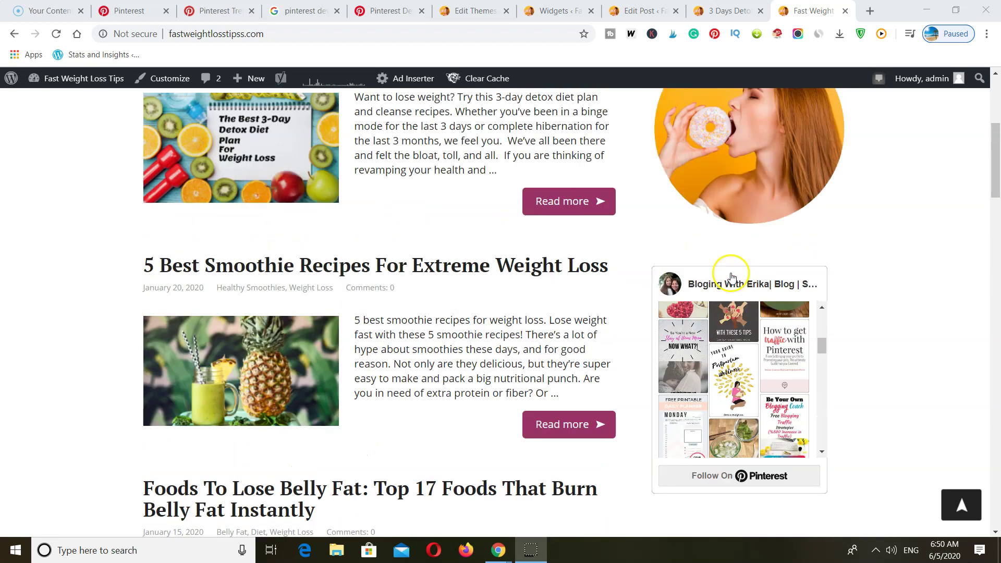
{"action": "scroll", "coordinate": [456, 459], "scroll_direction": "up", "scroll_amount": 5}
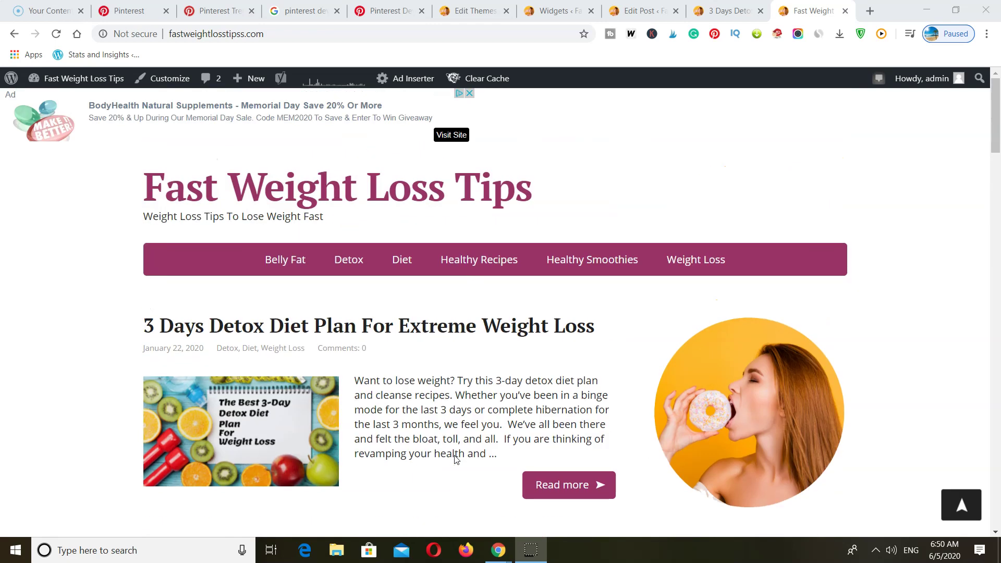
{"action": "scroll", "coordinate": [456, 460], "scroll_direction": "down", "scroll_amount": 5}
{"action": "scroll", "coordinate": [456, 460], "scroll_direction": "down", "scroll_amount": 1}
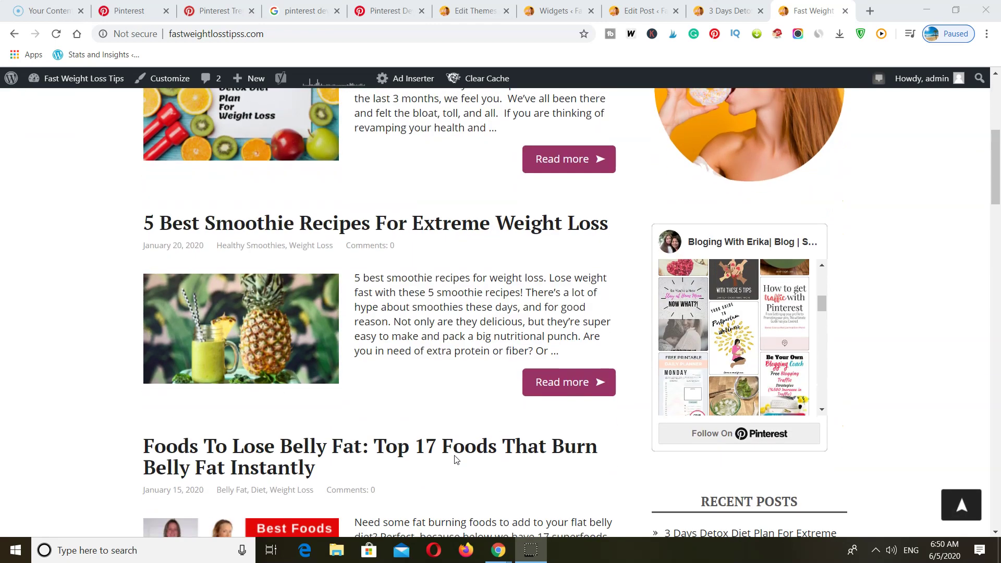
{"action": "scroll", "coordinate": [456, 459], "scroll_direction": "down", "scroll_amount": 2}
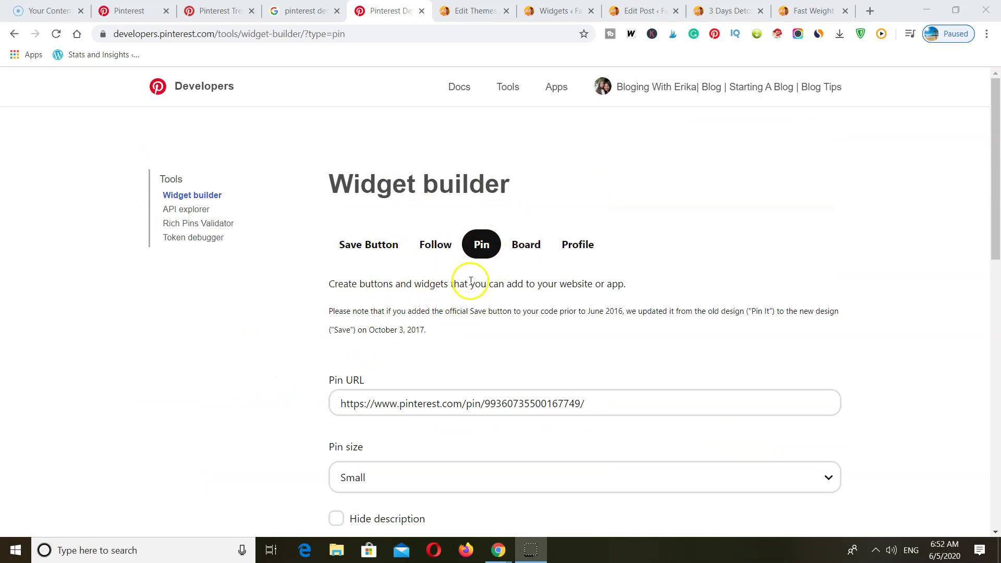
Open the "Best Facebook Group For New Bloggers" pin from the blog's Pinterest profile and copy its URL
{"action": "left_click", "coordinate": [135, 18]}
{"action": "scroll", "coordinate": [458, 351], "scroll_direction": "down", "scroll_amount": 5}
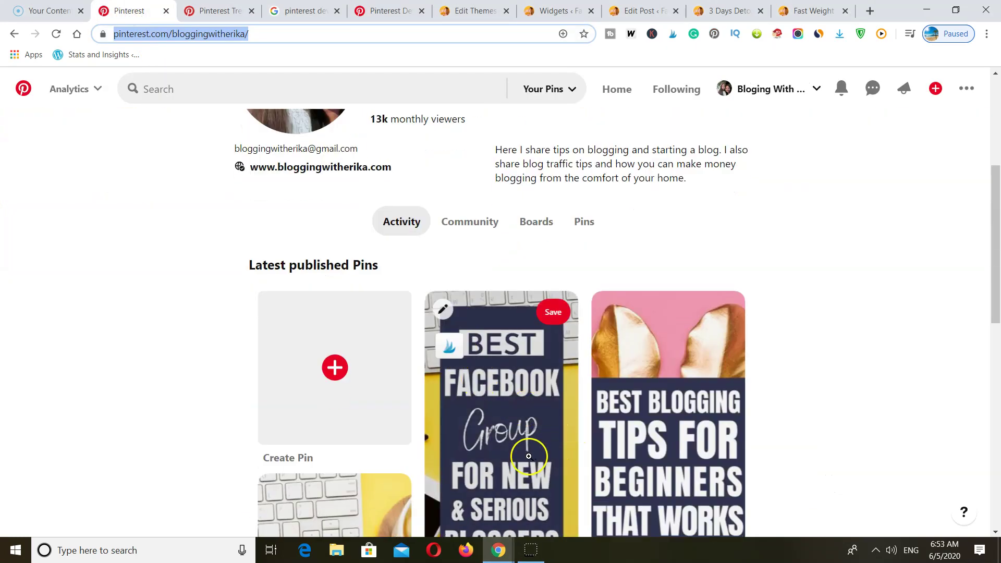
{"action": "left_click", "coordinate": [528, 456]}
{"action": "left_click", "coordinate": [212, 34]}
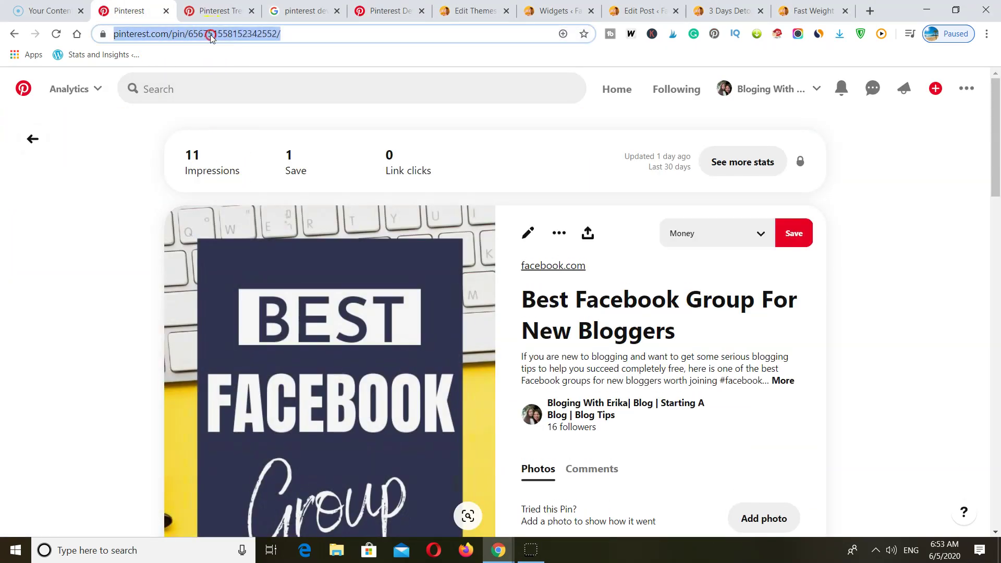
{"action": "right_click", "coordinate": [211, 34]}
{"action": "left_click", "coordinate": [257, 105]}
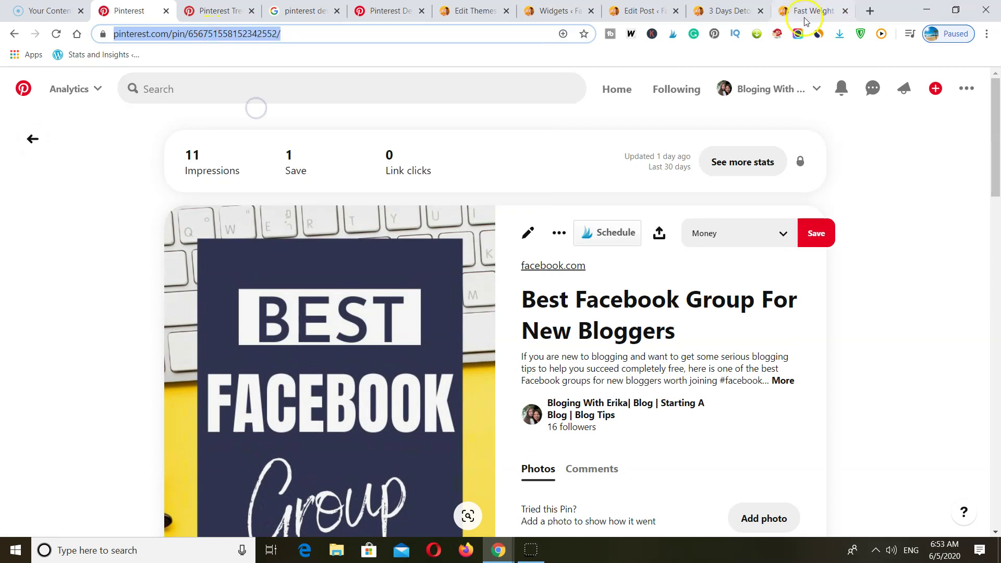
Replace the Pin widget's Pin URL in the widget builder with the copied address of the Facebook group pin
{"action": "left_click", "coordinate": [388, 12]}
{"action": "scroll", "coordinate": [537, 293], "scroll_direction": "down", "scroll_amount": 1}
{"action": "left_click", "coordinate": [482, 345]}
{"action": "left_click_drag", "start_coordinate": [615, 344], "coordinate": [273, 351]}
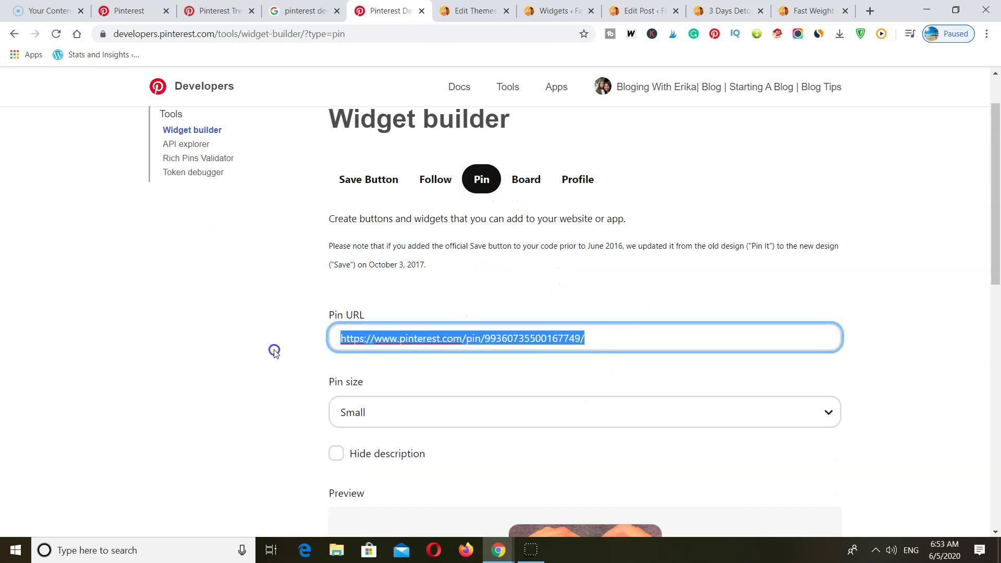
{"action": "right_click", "coordinate": [407, 337]}
{"action": "left_click", "coordinate": [439, 161]}
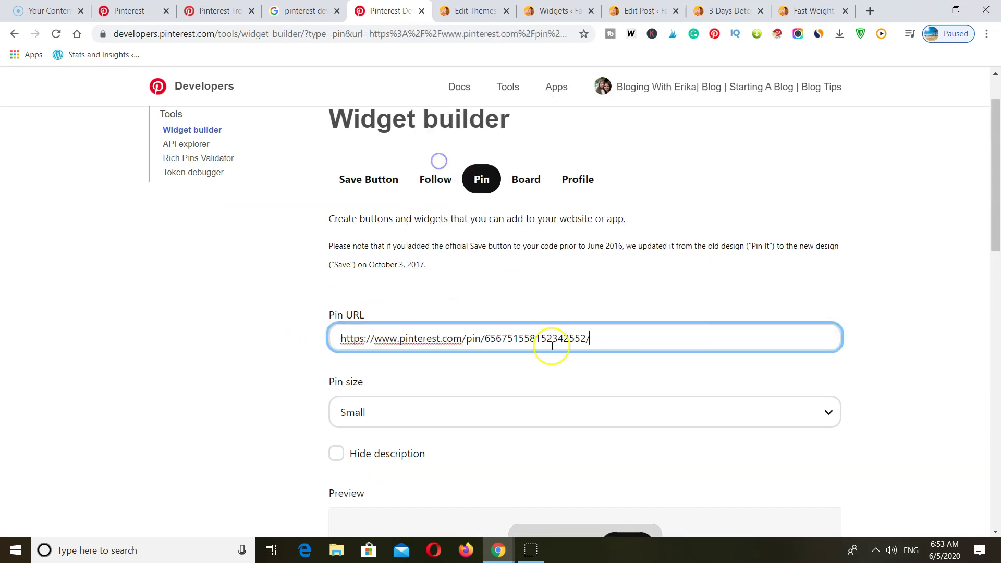
Review the pin widget's preview, the available pin sizes and the Hide description option
{"action": "scroll", "coordinate": [552, 345], "scroll_direction": "down", "scroll_amount": 7}
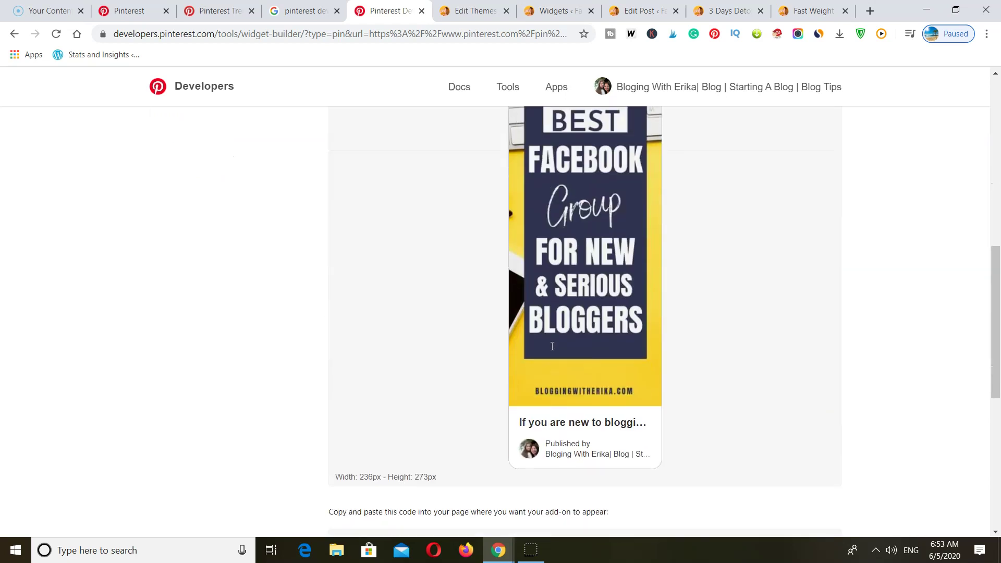
{"action": "scroll", "coordinate": [552, 346], "scroll_direction": "up", "scroll_amount": 5}
{"action": "left_click", "coordinate": [769, 218]}
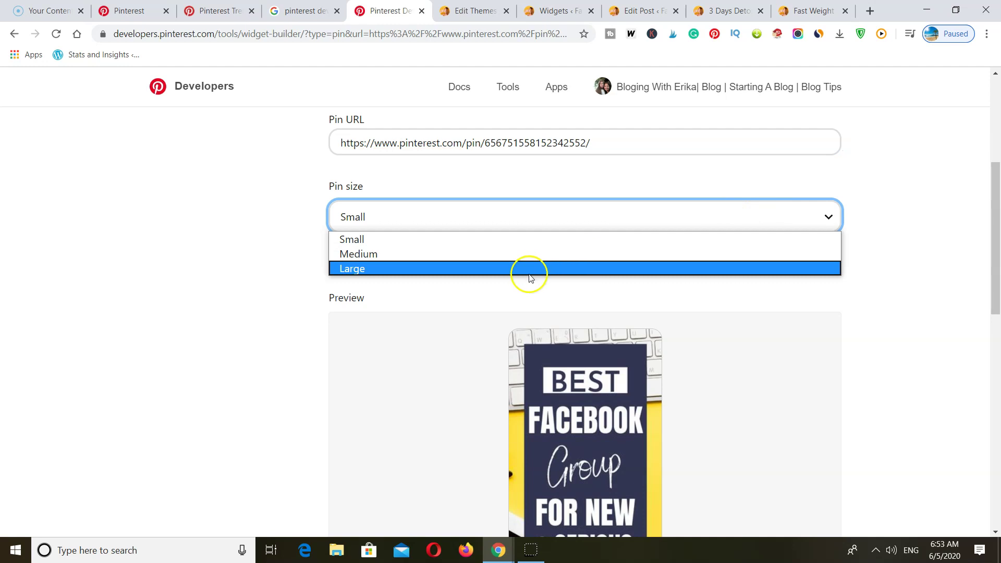
{"action": "left_click", "coordinate": [244, 395]}
{"action": "scroll", "coordinate": [245, 397], "scroll_direction": "down", "scroll_amount": 3}
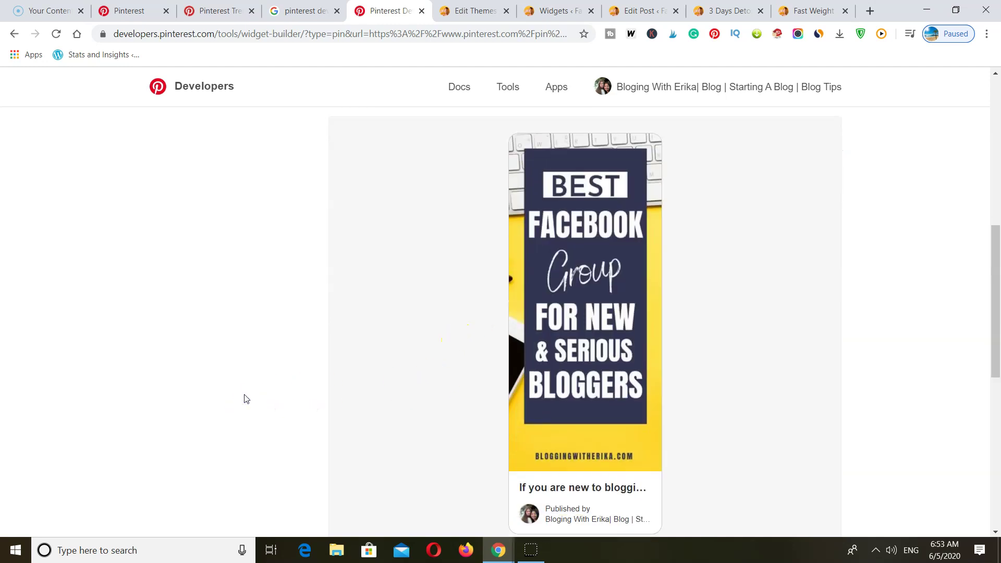
{"action": "scroll", "coordinate": [369, 393], "scroll_direction": "up", "scroll_amount": 4}
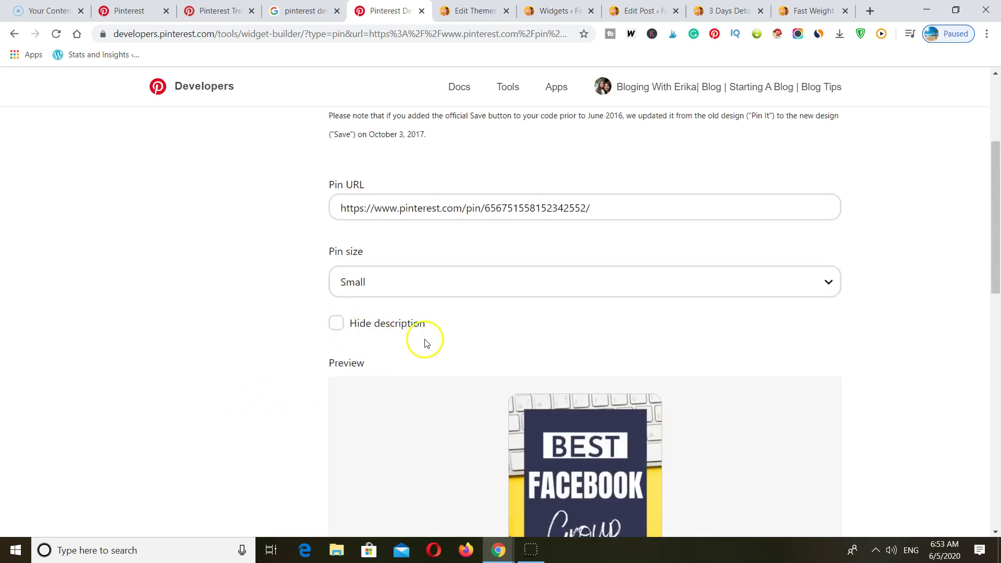
Copy the single-pin widget's generated embedPin link code from the widget builder
{"action": "scroll", "coordinate": [436, 395], "scroll_direction": "down", "scroll_amount": 5}
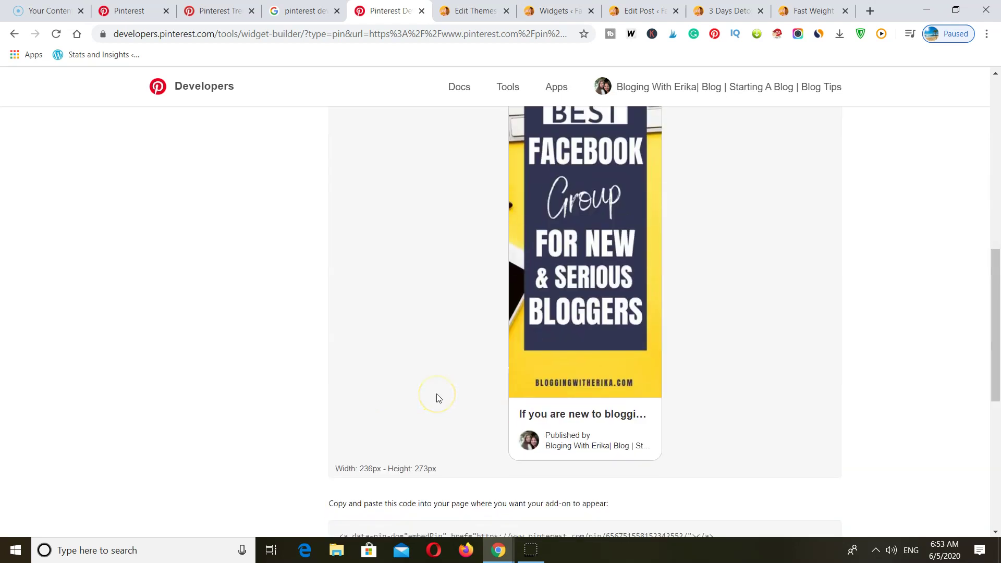
{"action": "scroll", "coordinate": [437, 399], "scroll_direction": "down", "scroll_amount": 4}
{"action": "left_click", "coordinate": [726, 292]}
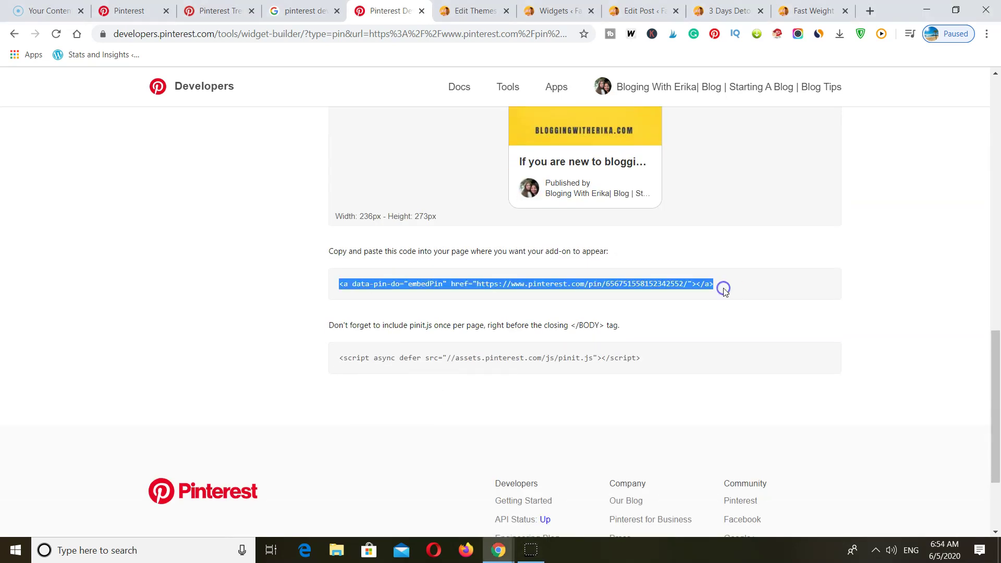
{"action": "right_click", "coordinate": [637, 284]}
{"action": "left_click", "coordinate": [658, 296]}
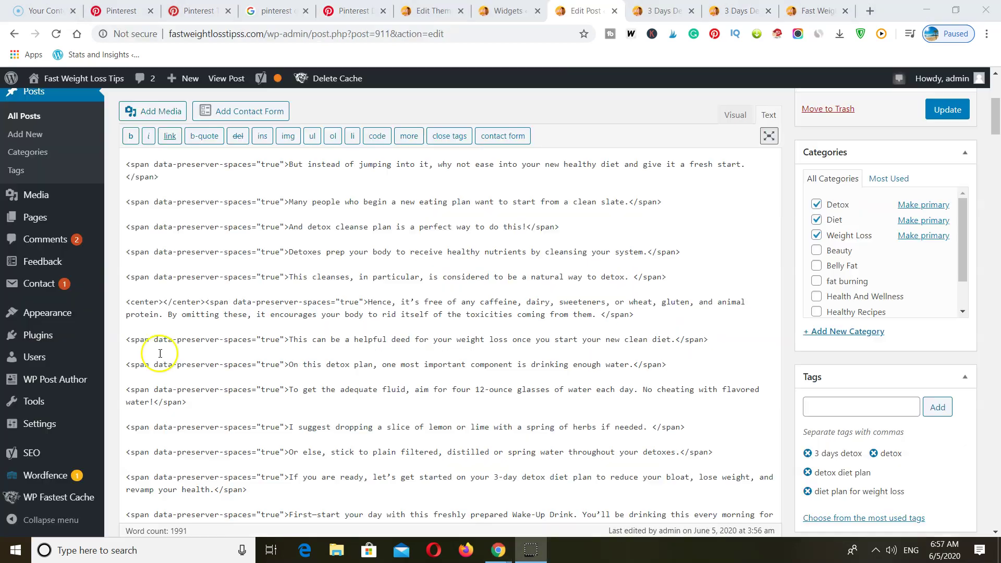
Paste the embedPin code below the "This can be a helpful deed" paragraph in the detox post's HTML and update the post
{"action": "left_click", "coordinate": [144, 352]}
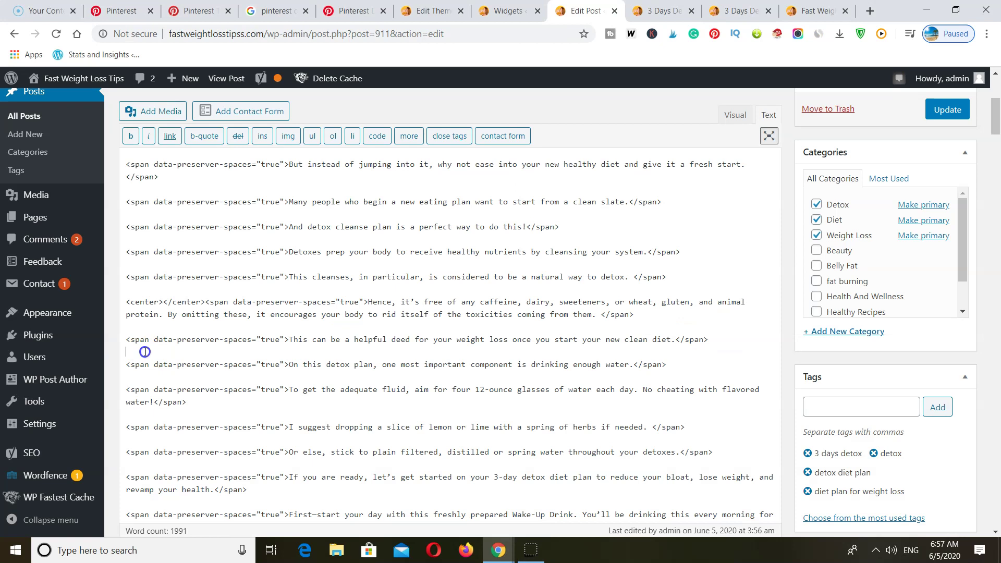
{"action": "right_click", "coordinate": [145, 352]}
{"action": "left_click", "coordinate": [202, 214]}
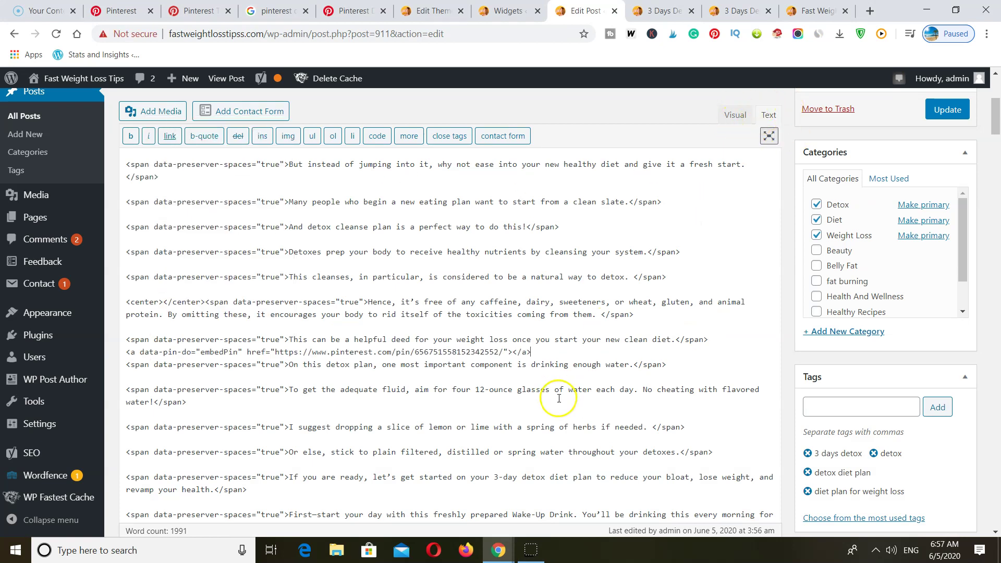
{"action": "left_click", "coordinate": [946, 116]}
View the published 3 Days Detox post and examine the Facebook group pin embedded after the introductory paragraphs
{"action": "left_click", "coordinate": [658, 12]}
{"action": "scroll", "coordinate": [218, 370], "scroll_direction": "down", "scroll_amount": 9}
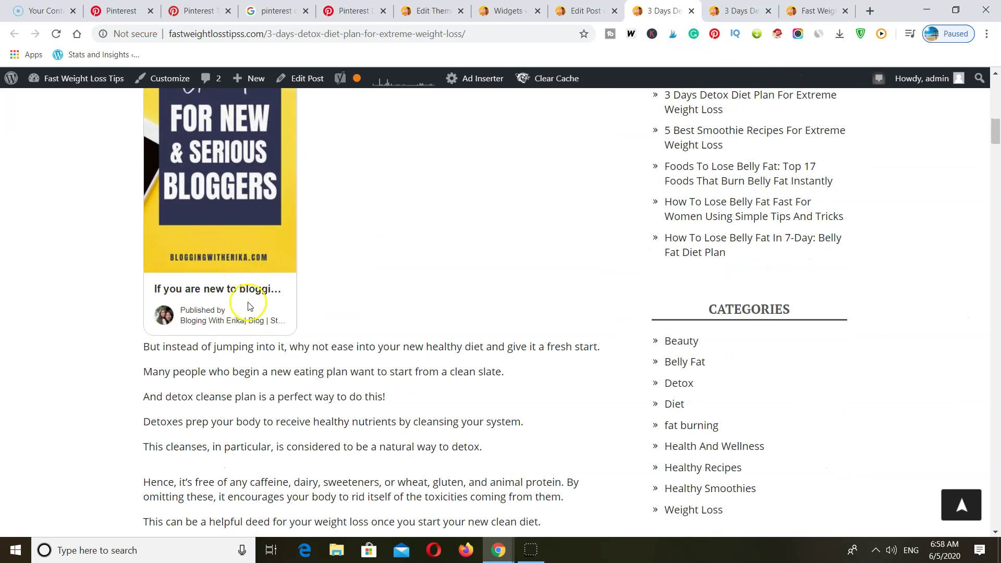
{"action": "scroll", "coordinate": [359, 297], "scroll_direction": "up", "scroll_amount": 6}
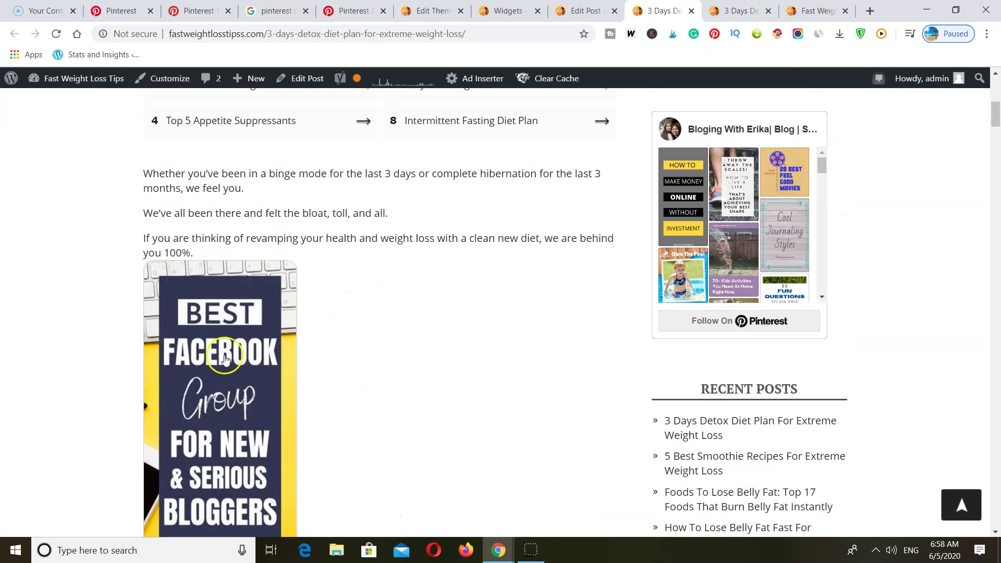
{"action": "scroll", "coordinate": [167, 326], "scroll_direction": "down", "scroll_amount": 3}
{"action": "scroll", "coordinate": [172, 330], "scroll_direction": "down", "scroll_amount": 1}
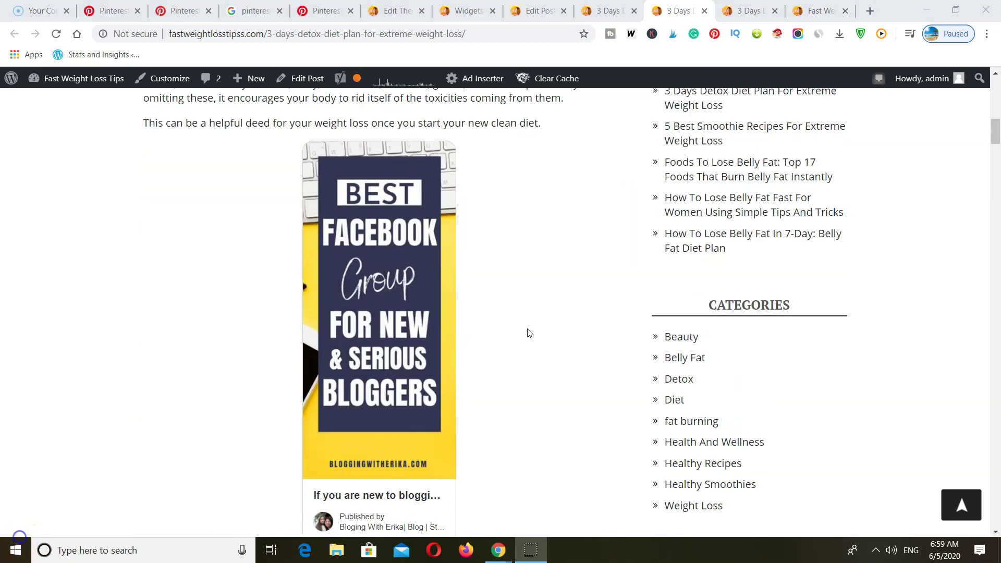
Examine the centred pin widget below the "This can be a helpful deed" paragraph and its placement within the published post
{"action": "scroll", "coordinate": [527, 332], "scroll_direction": "up", "scroll_amount": 4}
{"action": "scroll", "coordinate": [527, 333], "scroll_direction": "down", "scroll_amount": 12}
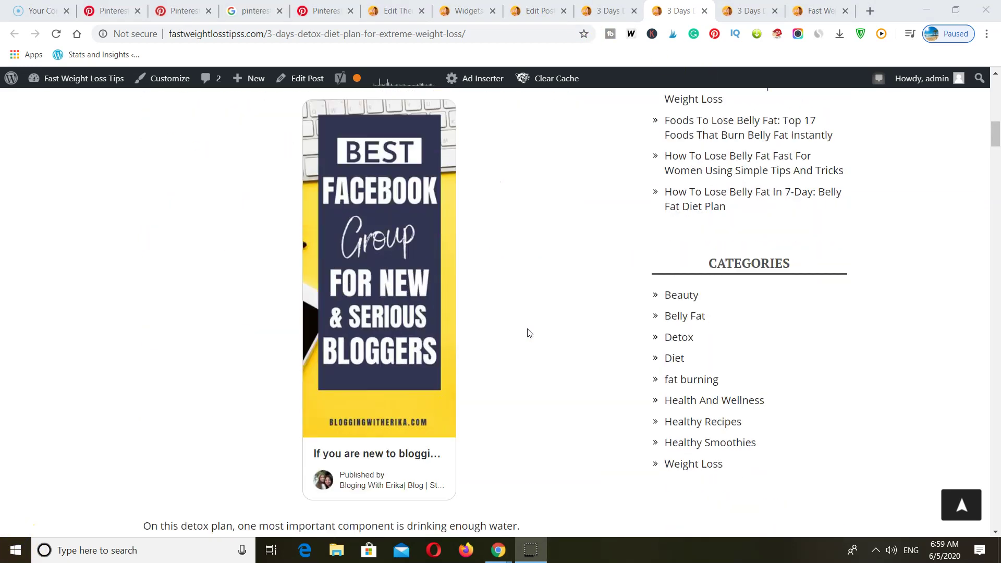
{"action": "scroll", "coordinate": [527, 333], "scroll_direction": "down", "scroll_amount": 1}
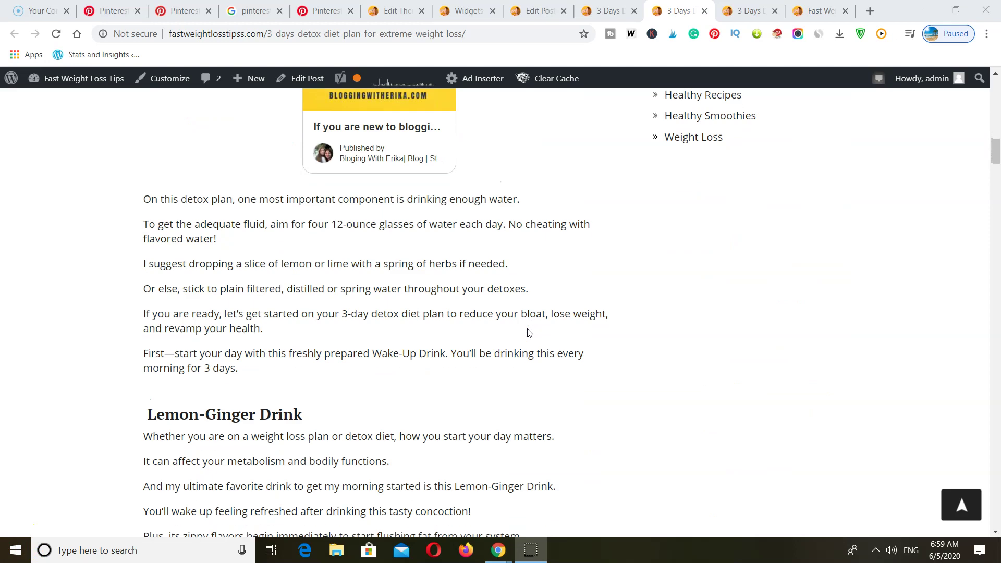
{"action": "scroll", "coordinate": [530, 333], "scroll_direction": "up", "scroll_amount": 14}
{"action": "scroll", "coordinate": [528, 333], "scroll_direction": "up", "scroll_amount": 3}
{"action": "scroll", "coordinate": [527, 334], "scroll_direction": "down", "scroll_amount": 13}
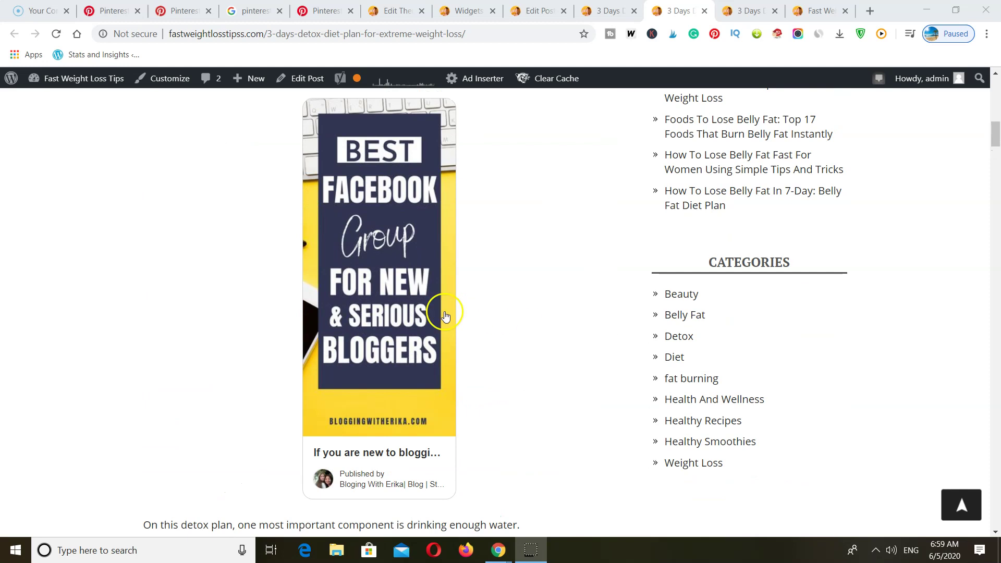
{"action": "scroll", "coordinate": [428, 316], "scroll_direction": "up", "scroll_amount": 4}
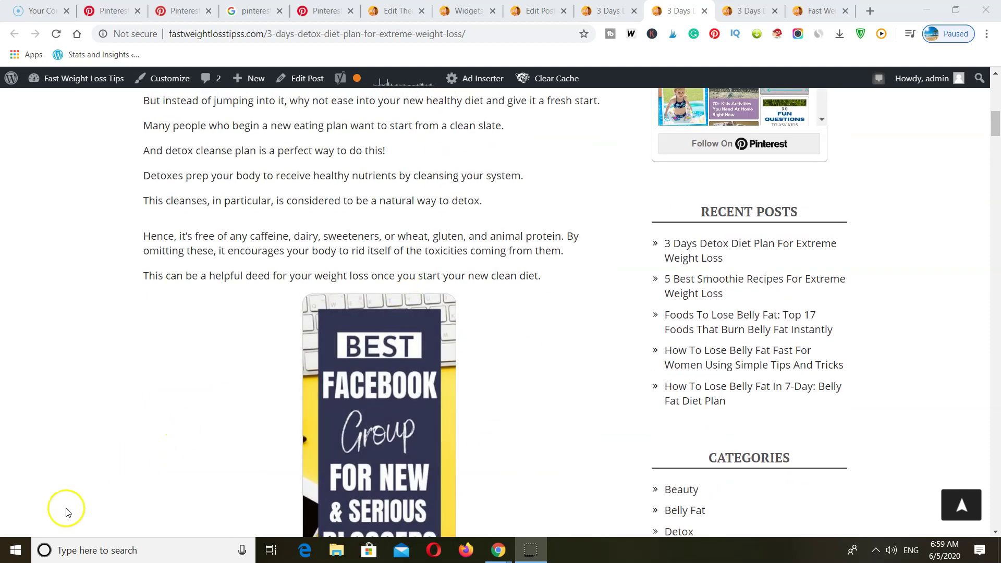
{"action": "scroll", "coordinate": [550, 345], "scroll_direction": "up", "scroll_amount": 1}
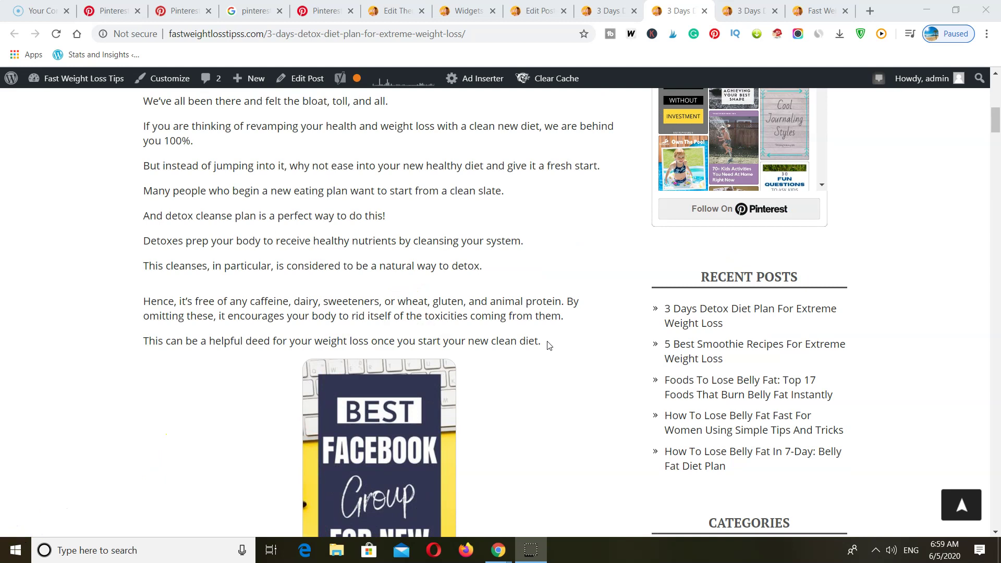